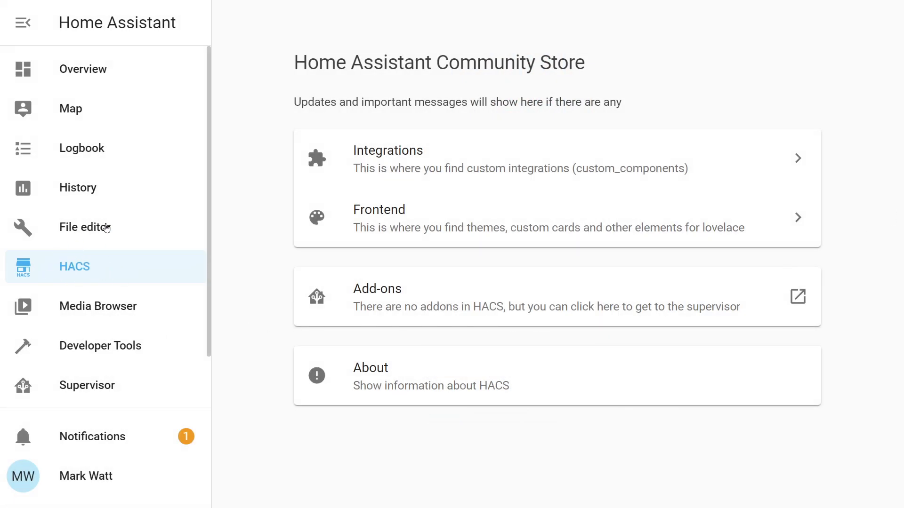
Open the mini-graph-card repository from the HACS frontend repositories and review its preview and install notes
{"action": "left_click", "coordinate": [383, 227]}
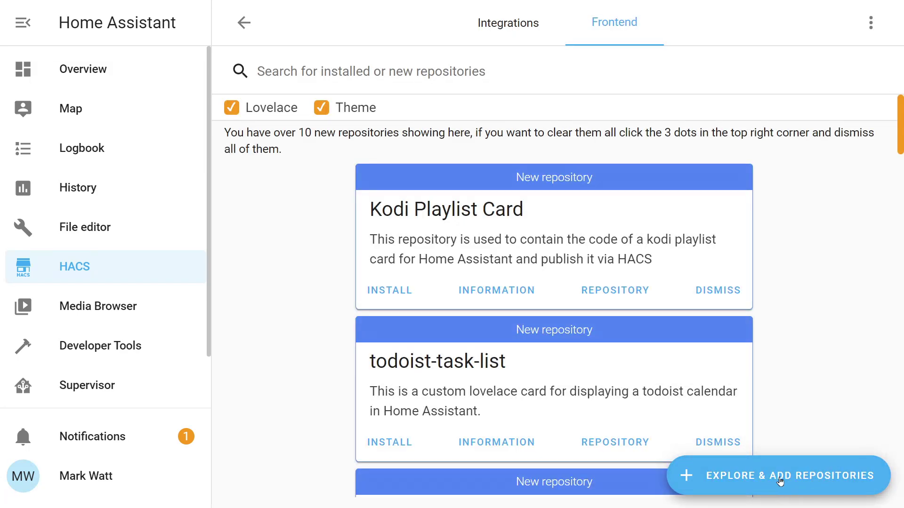
{"action": "left_click", "coordinate": [788, 481]}
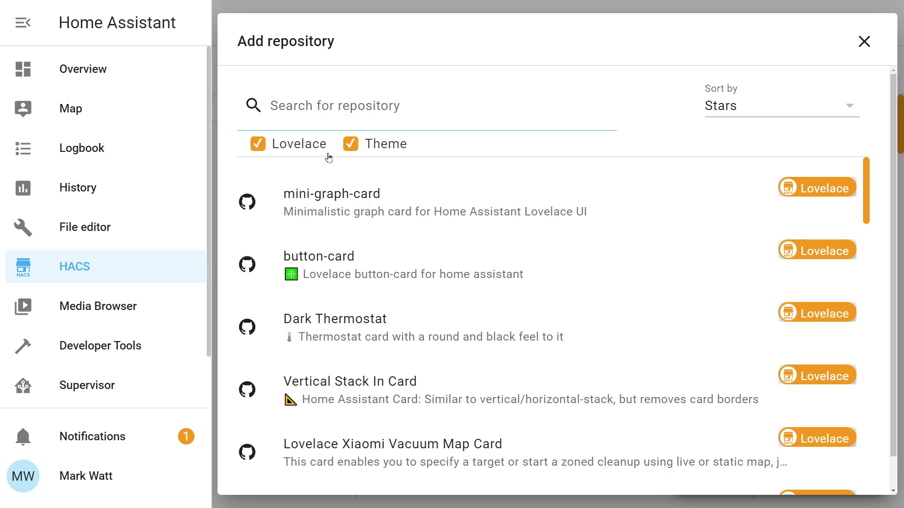
{"action": "left_click", "coordinate": [327, 216]}
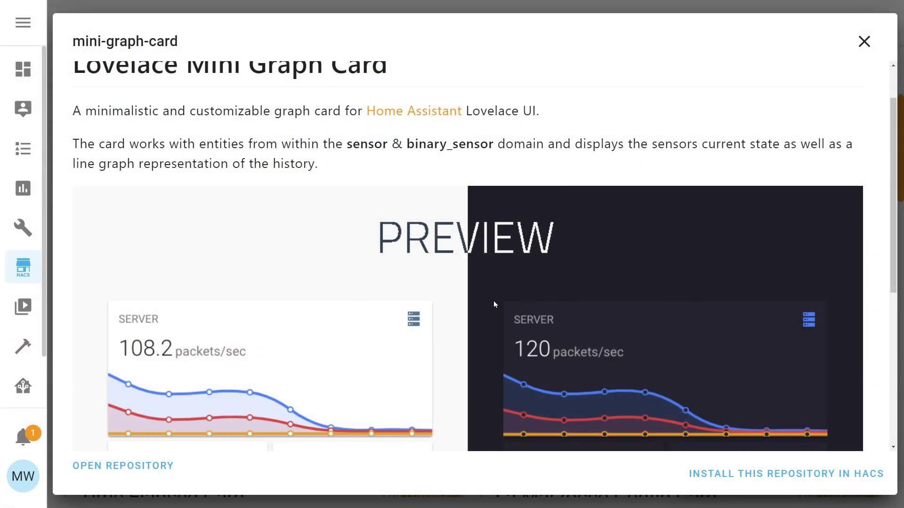
{"action": "scroll", "coordinate": [465, 278], "scroll_direction": "down", "scroll_amount": 3}
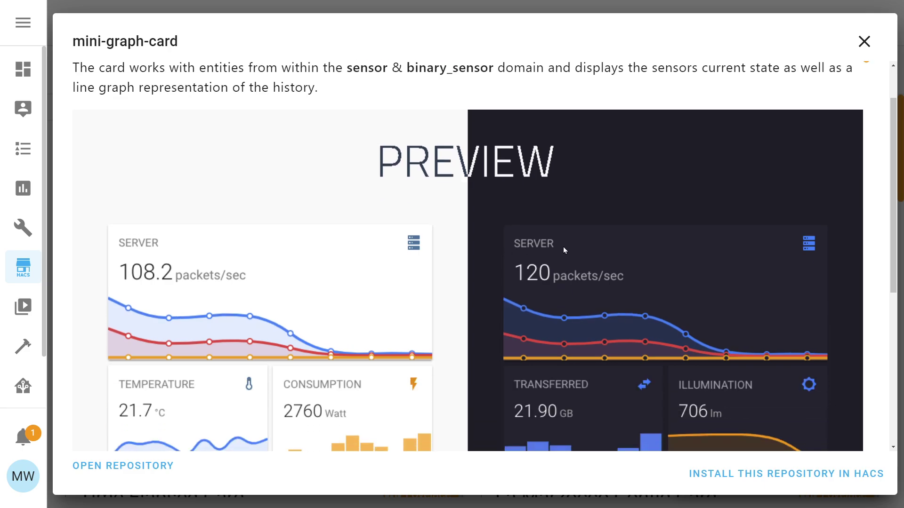
{"action": "scroll", "coordinate": [535, 281], "scroll_direction": "down", "scroll_amount": 2}
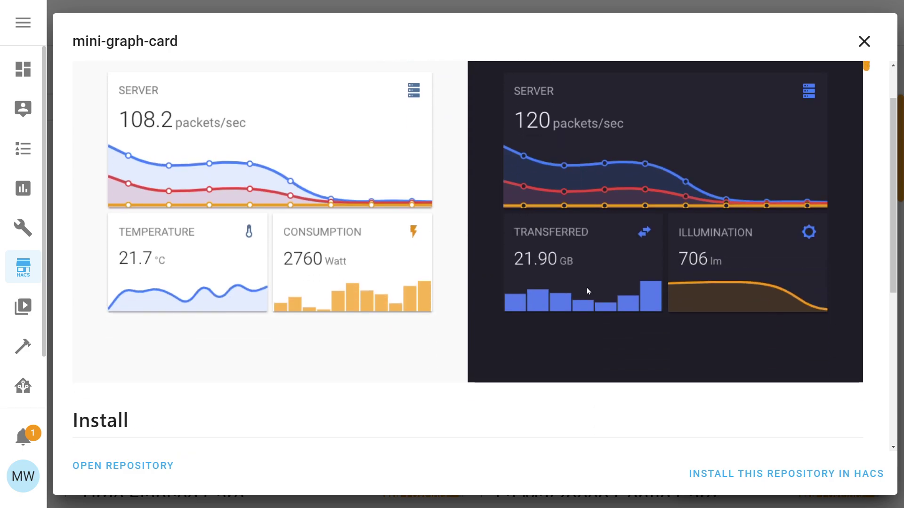
{"action": "scroll", "coordinate": [587, 291], "scroll_direction": "down", "scroll_amount": 5}
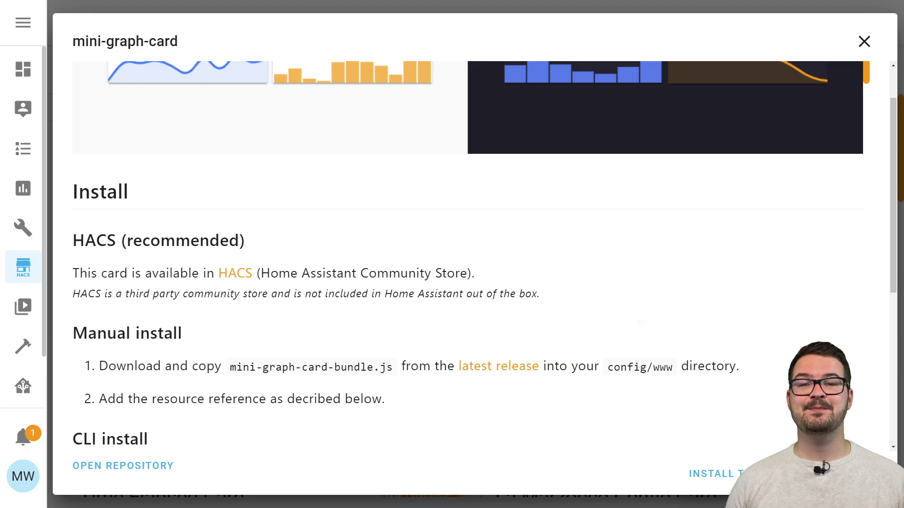
Install mini-graph-card version v0.10.0 in HACS and reload the browser to clear its cache
{"action": "left_click", "coordinate": [781, 478]}
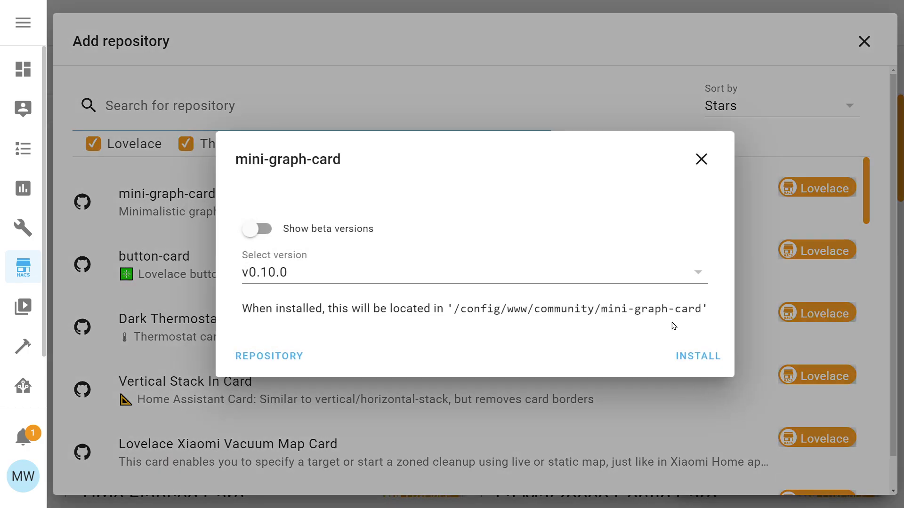
{"action": "left_click", "coordinate": [696, 356]}
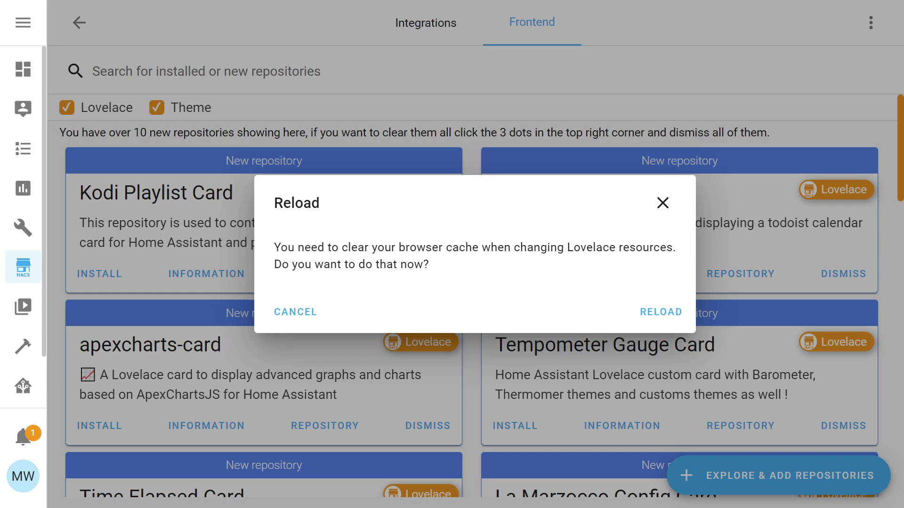
{"action": "left_click", "coordinate": [660, 313]}
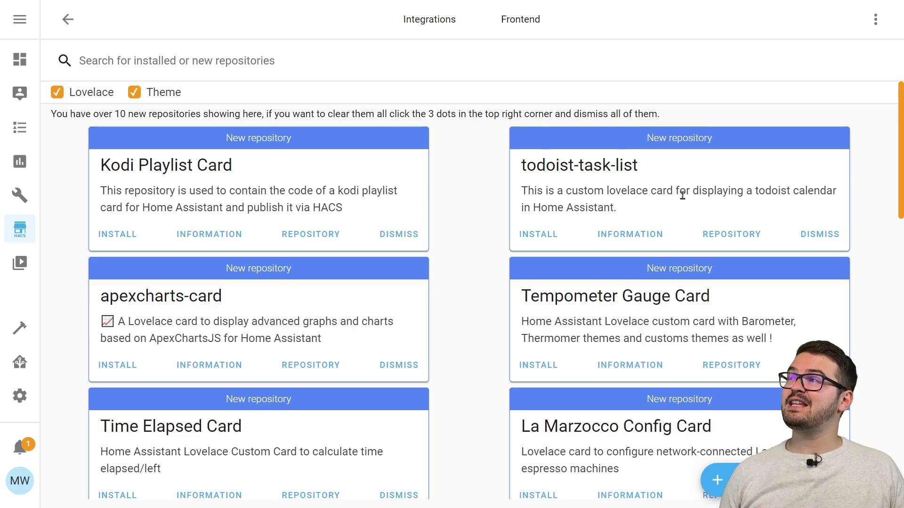
Start adding a Custom: Mini Graph Card to the dashboard's Home view
{"action": "left_click", "coordinate": [19, 62]}
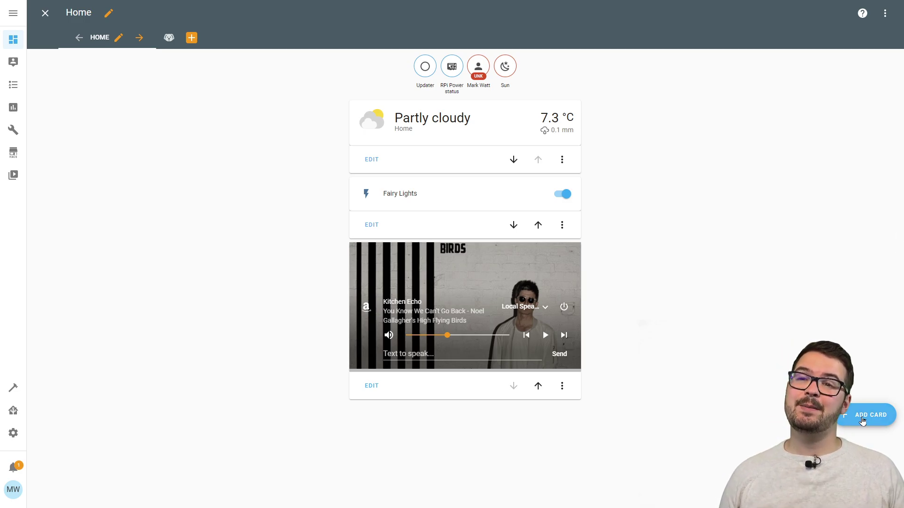
{"action": "left_click", "coordinate": [863, 426]}
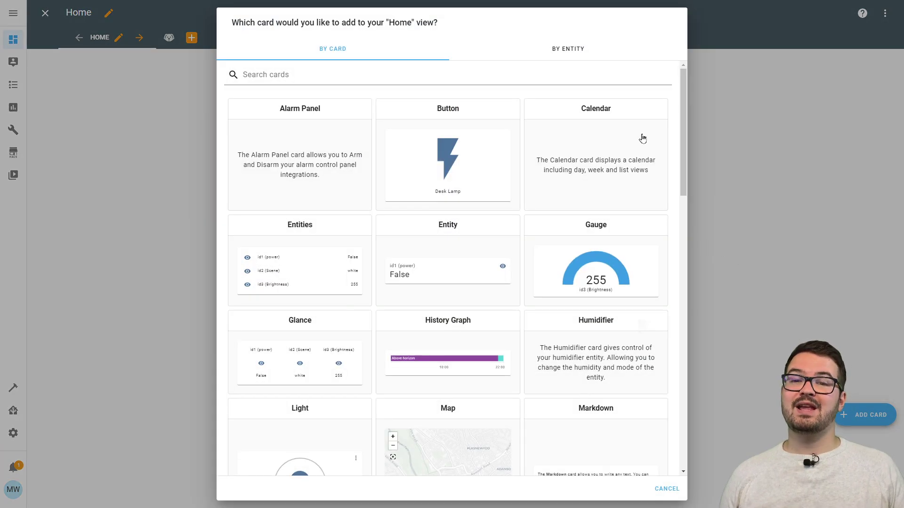
{"action": "scroll", "coordinate": [532, 164], "scroll_direction": "down", "scroll_amount": 8}
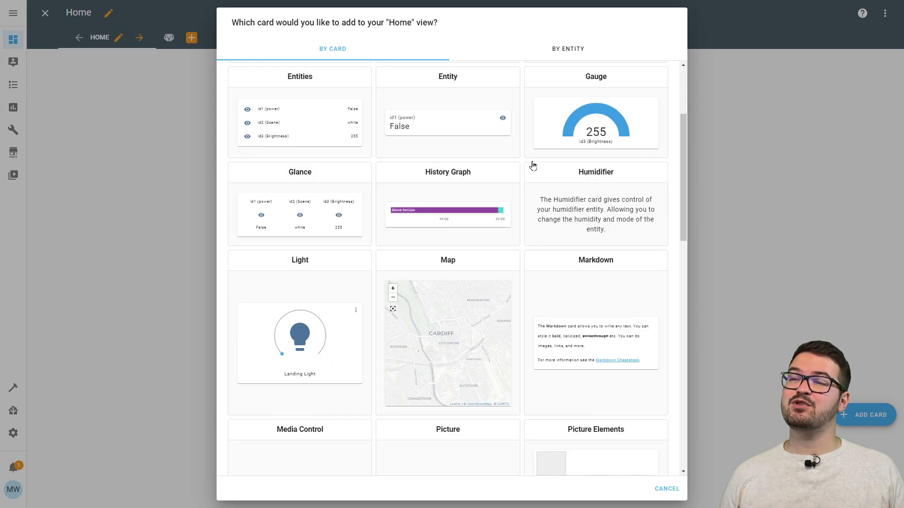
{"action": "scroll", "coordinate": [531, 167], "scroll_direction": "down", "scroll_amount": 4}
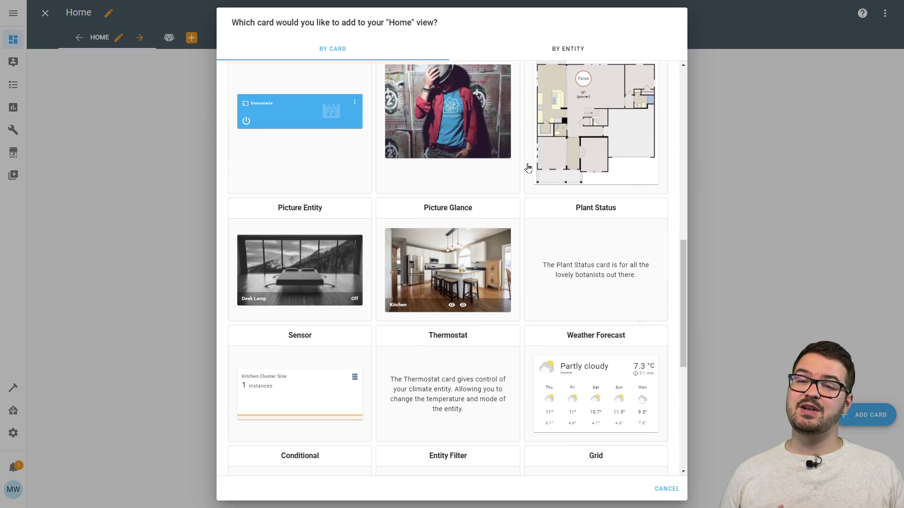
{"action": "scroll", "coordinate": [527, 168], "scroll_direction": "down", "scroll_amount": 1}
{"action": "scroll", "coordinate": [527, 168], "scroll_direction": "down", "scroll_amount": 6}
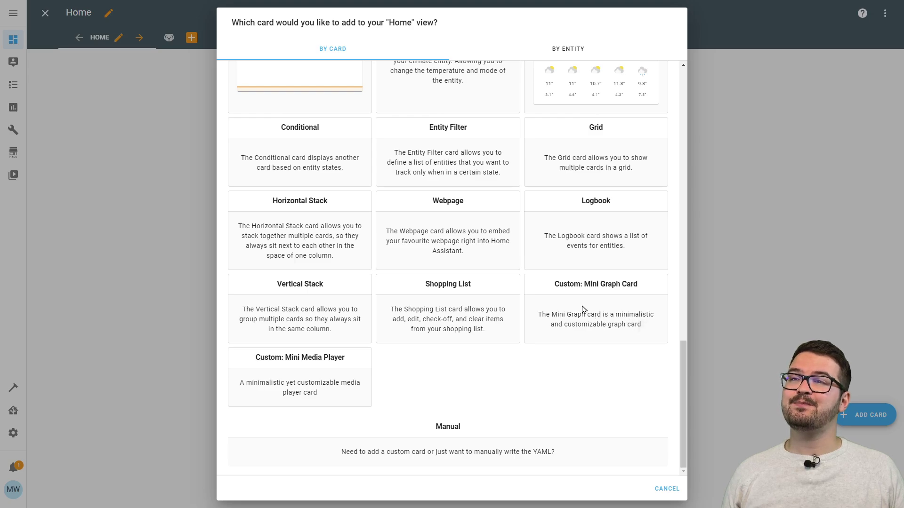
{"action": "left_click", "coordinate": [583, 309]}
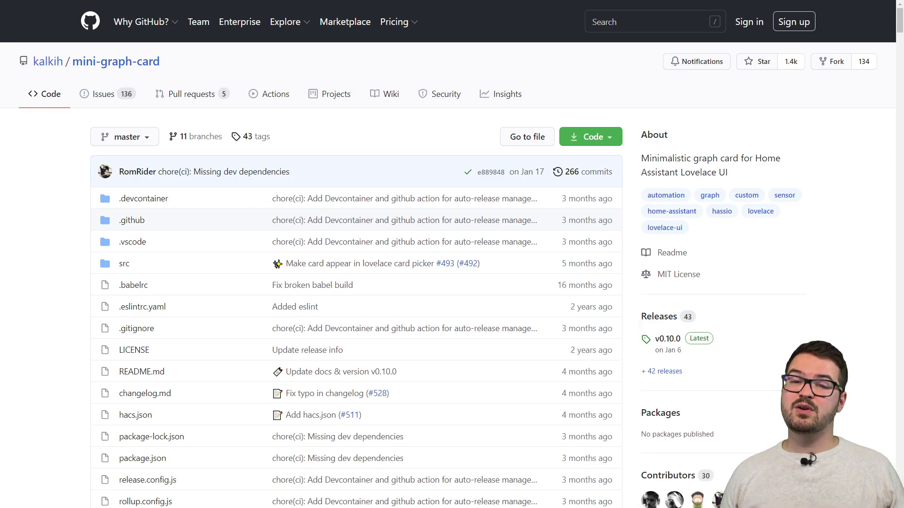
Following the mini-graph-card README, configure the card for sensor.processor_temperature with line_color blue, line_width 8, name Temp and font_size 75
{"action": "scroll", "coordinate": [563, 264], "scroll_direction": "down", "scroll_amount": 9}
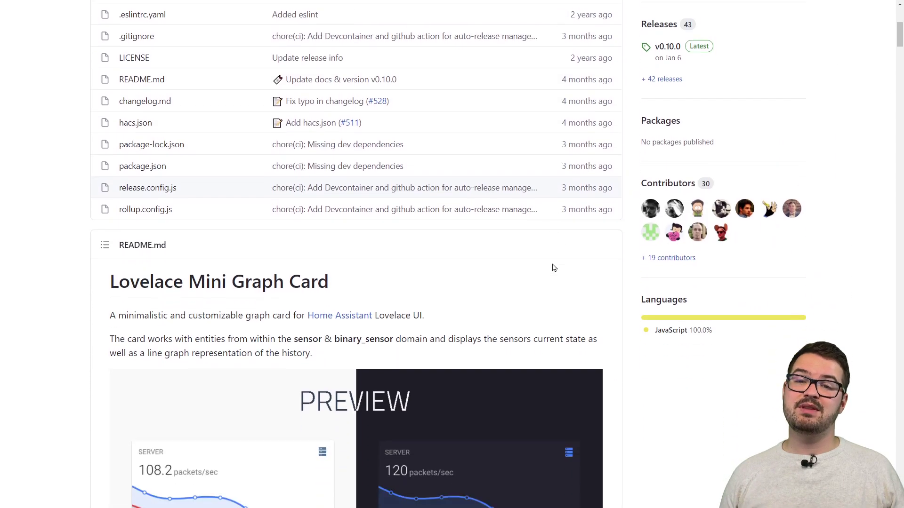
{"action": "scroll", "coordinate": [561, 268], "scroll_direction": "down", "scroll_amount": 12}
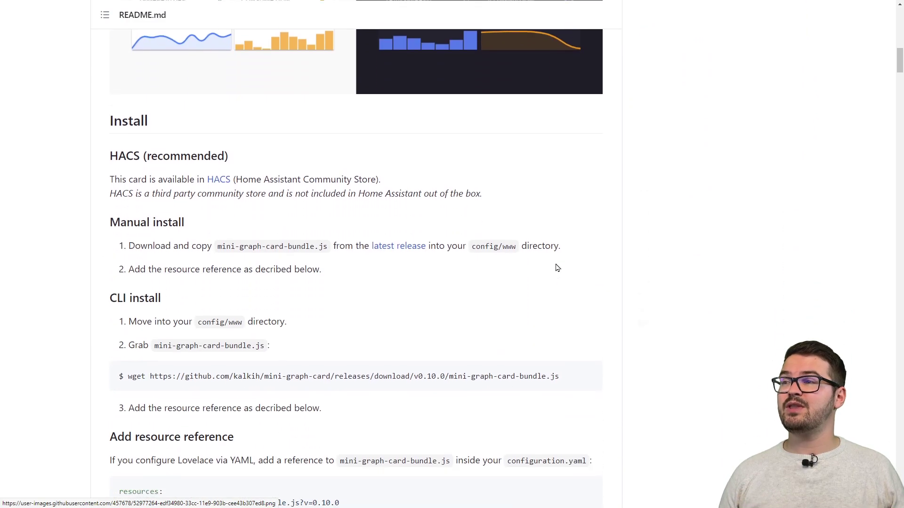
{"action": "scroll", "coordinate": [556, 266], "scroll_direction": "down", "scroll_amount": 10}
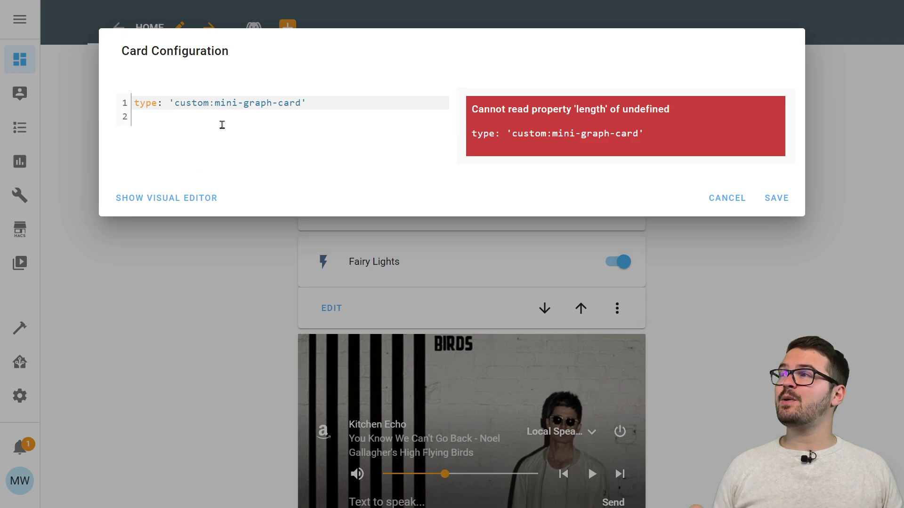
{"action": "left_click", "coordinate": [222, 125]}
{"action": "key", "text": "ctrl+a"}
{"action": "type", "text": "type: 'custom:mini-graph-card' entities:   - sensor.processor_temperature line_color: blue line_width: 3 name: Temp font_size: 75"}
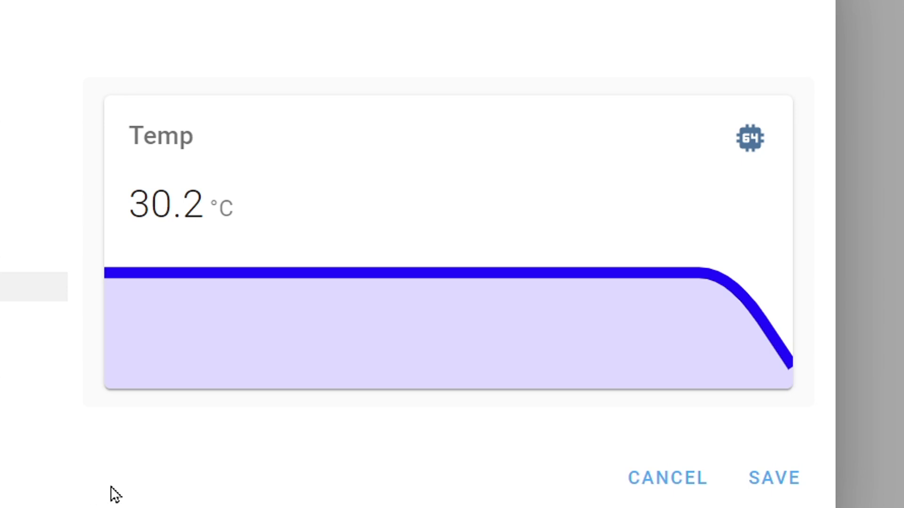
Set the graph card's font_size to 175 in its YAML configuration
{"action": "mouse_move", "coordinate": [156, 357]}
{"action": "mouse_move", "coordinate": [196, 290]}
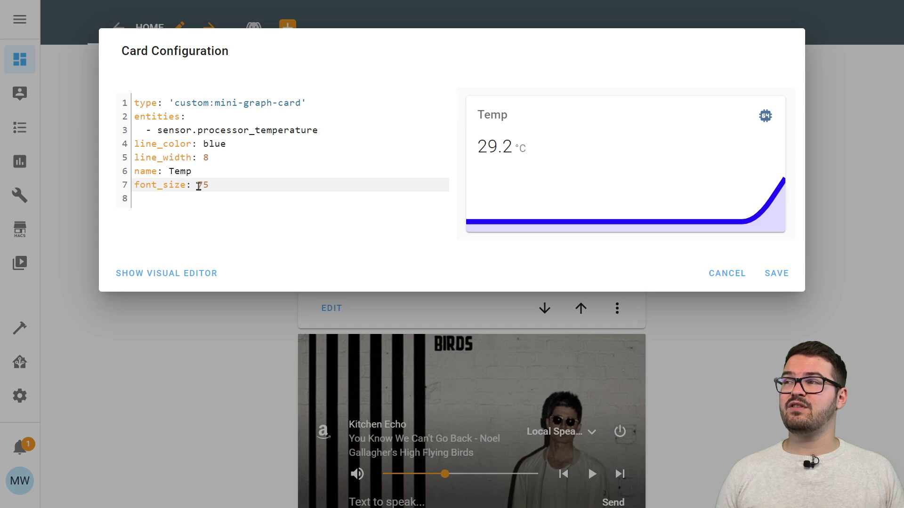
{"action": "type", "text": "1"}
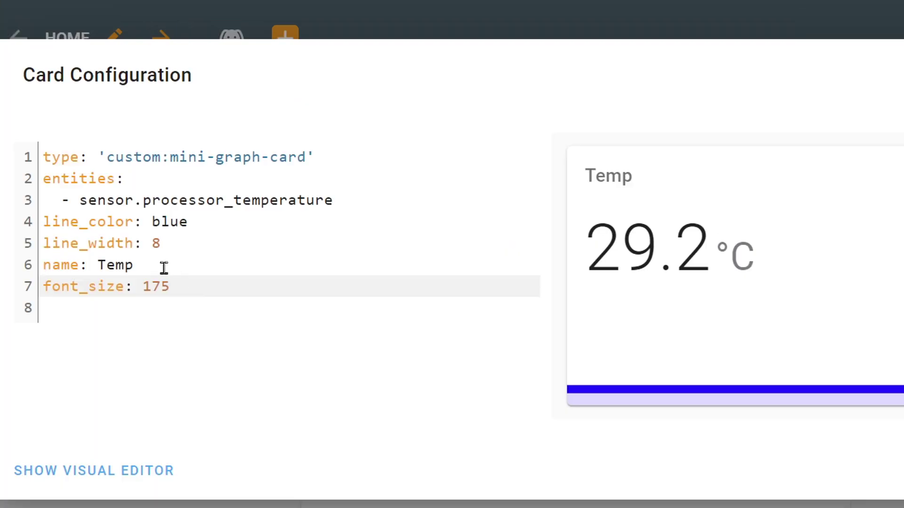
Remove the name line from the graph card's configuration and save the card
{"action": "left_click_drag", "start_coordinate": [145, 264], "coordinate": [28, 264]}
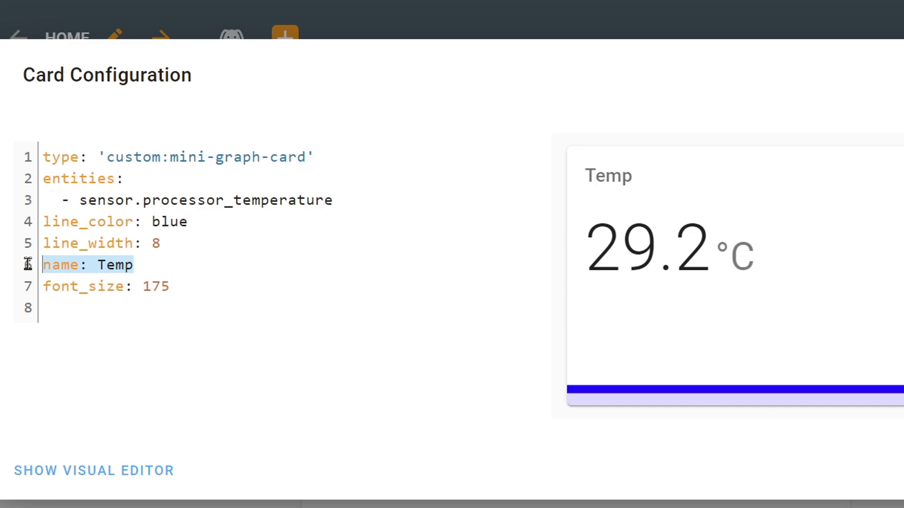
{"action": "key", "text": "BackSpace"}
{"action": "key", "text": "BackSpace"}
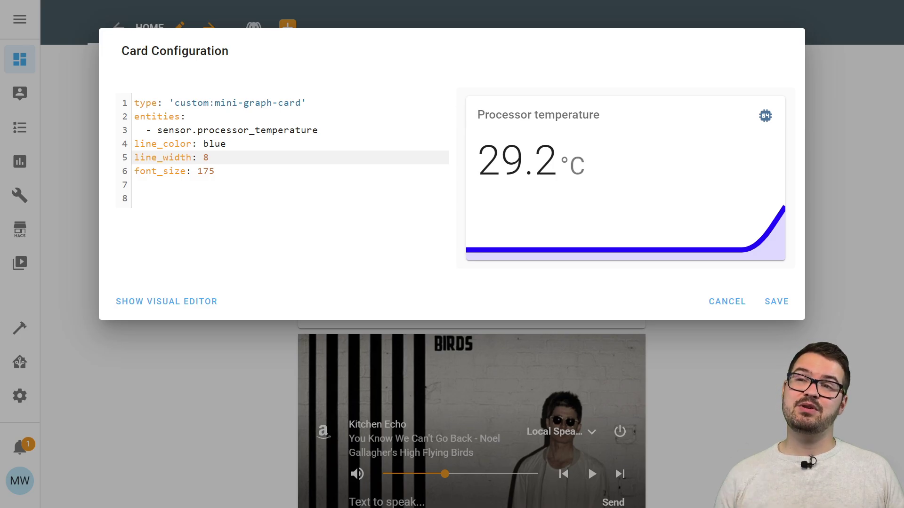
{"action": "left_click", "coordinate": [775, 302]}
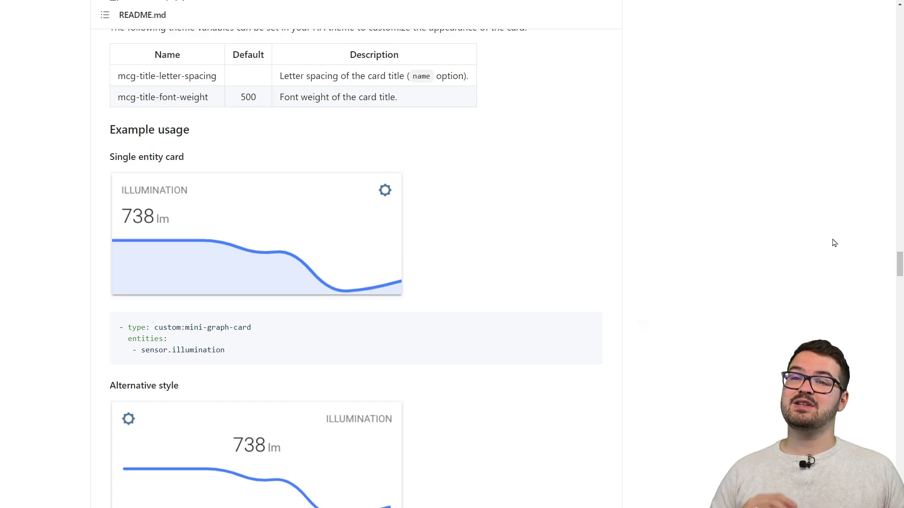
Examine the mini-graph-card README's usage examples, from the single entity card to the horizontally stacked cards
{"action": "scroll", "coordinate": [843, 239], "scroll_direction": "down", "scroll_amount": 13}
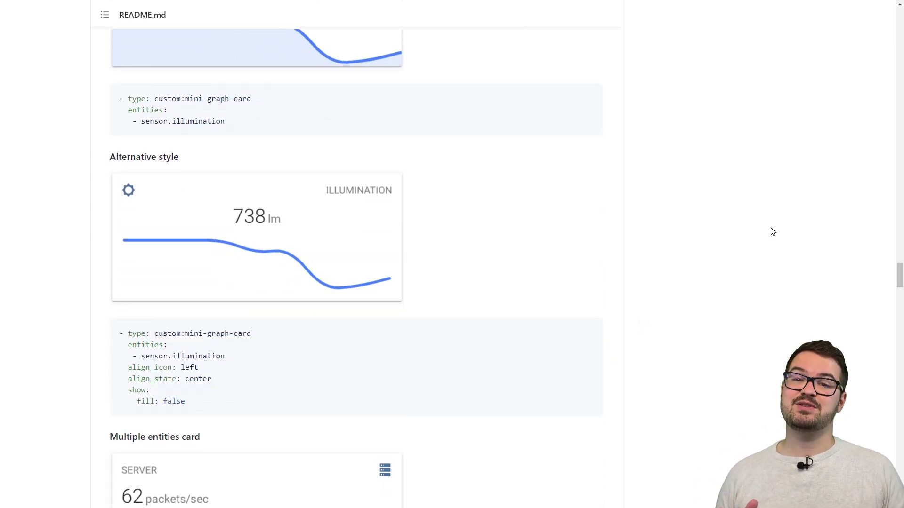
{"action": "scroll", "coordinate": [769, 230], "scroll_direction": "down", "scroll_amount": 2}
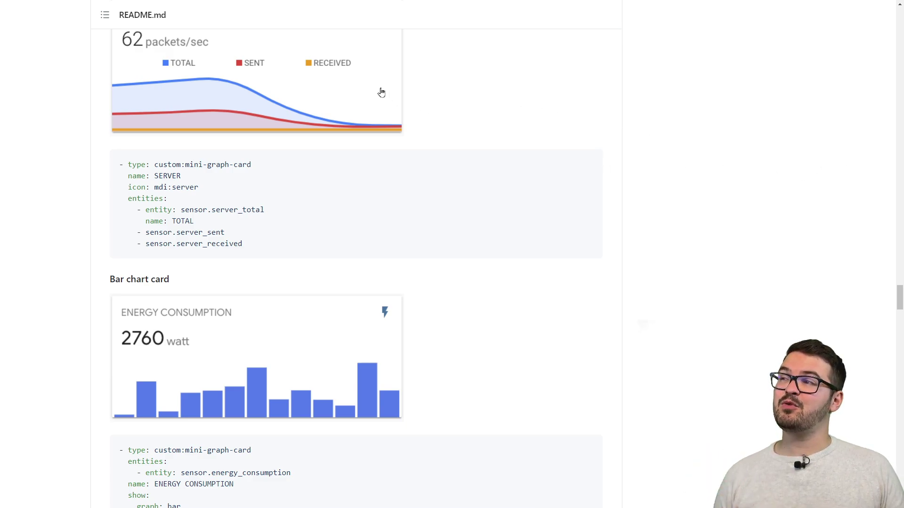
{"action": "scroll", "coordinate": [427, 162], "scroll_direction": "down", "scroll_amount": 3}
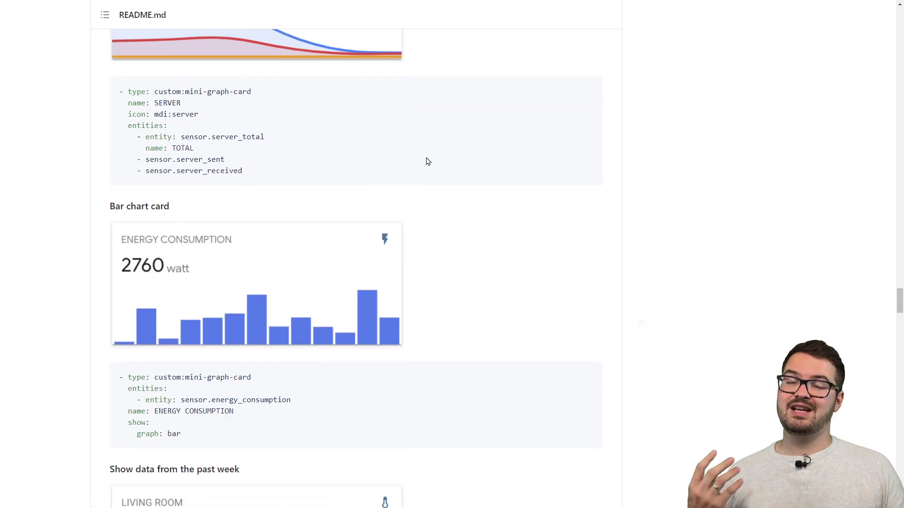
{"action": "scroll", "coordinate": [427, 162], "scroll_direction": "down", "scroll_amount": 3}
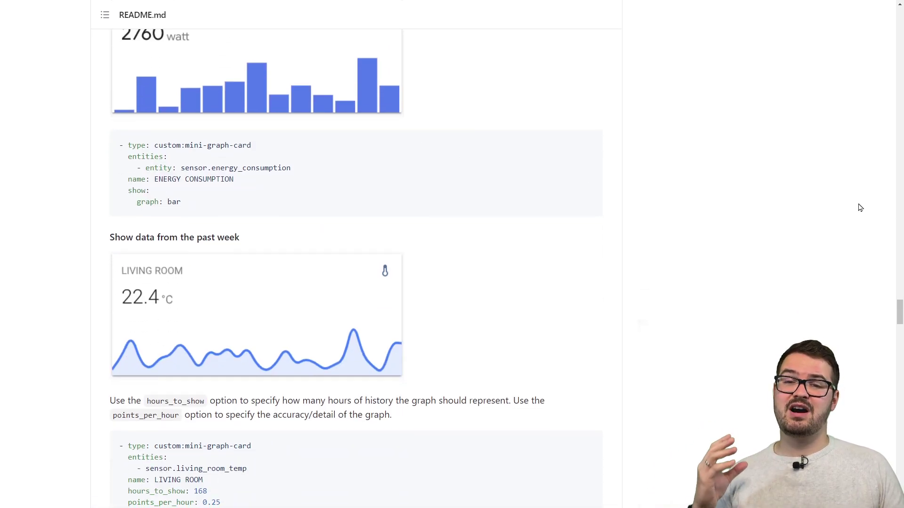
{"action": "scroll", "coordinate": [847, 206], "scroll_direction": "down", "scroll_amount": 2}
{"action": "scroll", "coordinate": [848, 206], "scroll_direction": "down", "scroll_amount": 8}
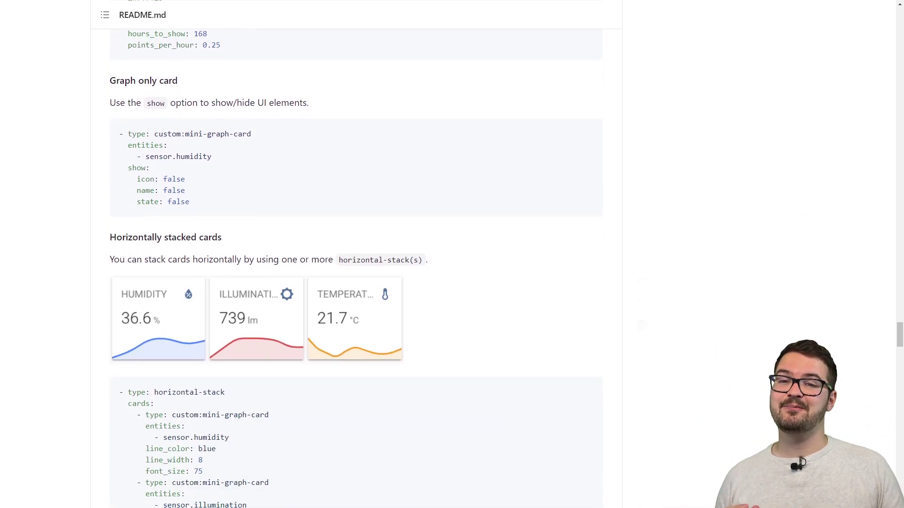
{"action": "scroll", "coordinate": [645, 224], "scroll_direction": "down", "scroll_amount": 10}
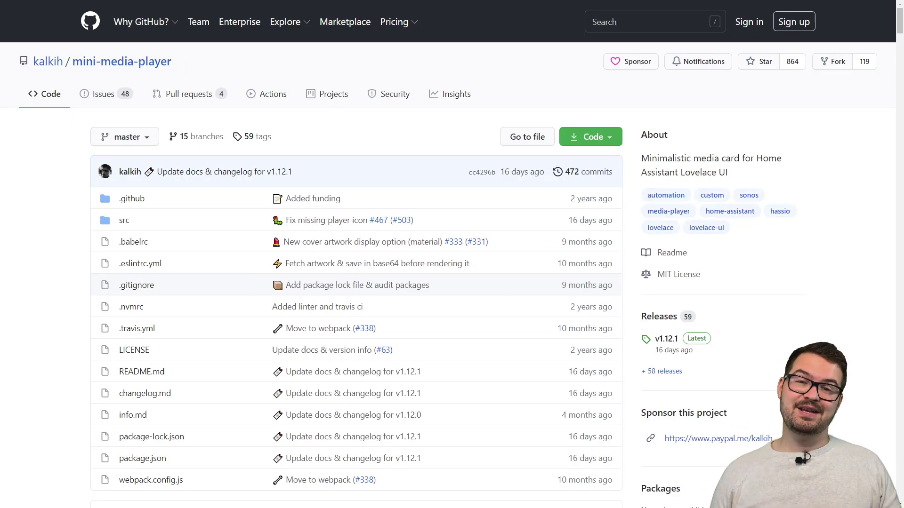
Review the mini-media-player README's card previews on GitHub and browse the HACS frontend repositories
{"action": "scroll", "coordinate": [355, 254], "scroll_direction": "down", "scroll_amount": 10}
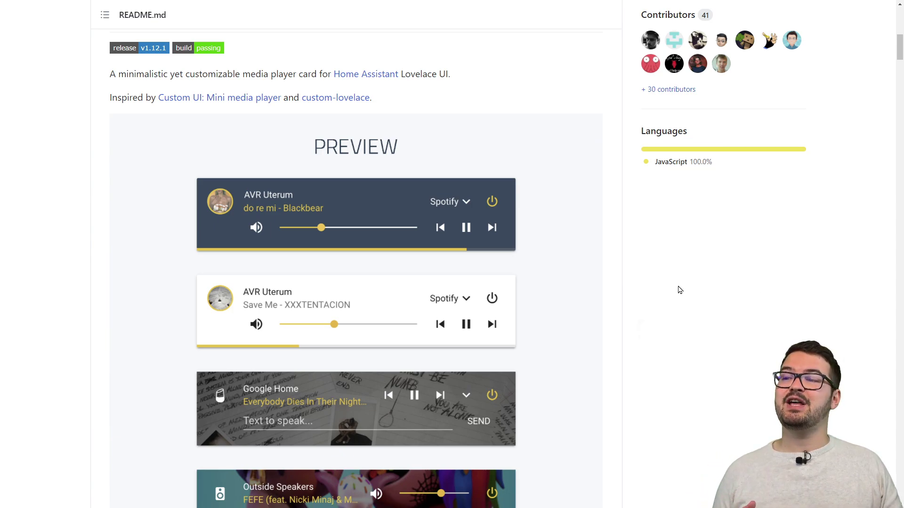
{"action": "scroll", "coordinate": [677, 288], "scroll_direction": "down", "scroll_amount": 2}
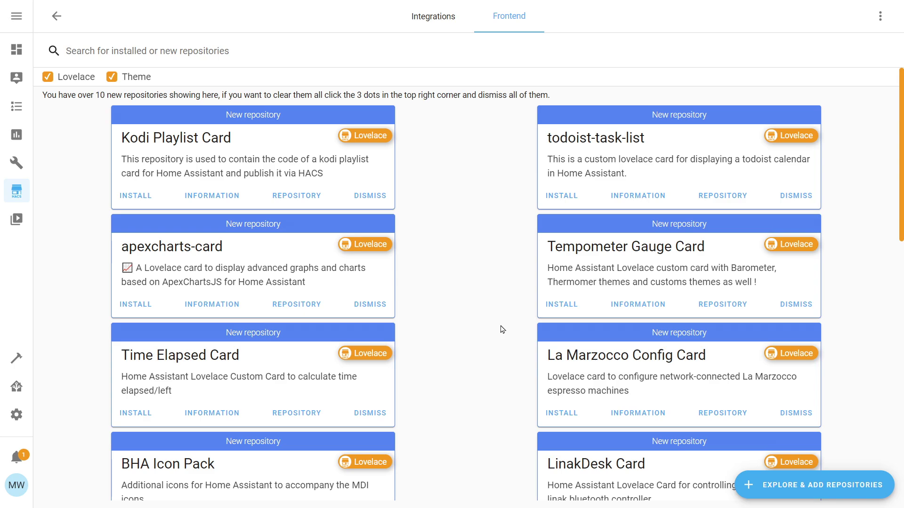
{"action": "scroll", "coordinate": [502, 330], "scroll_direction": "down", "scroll_amount": 15}
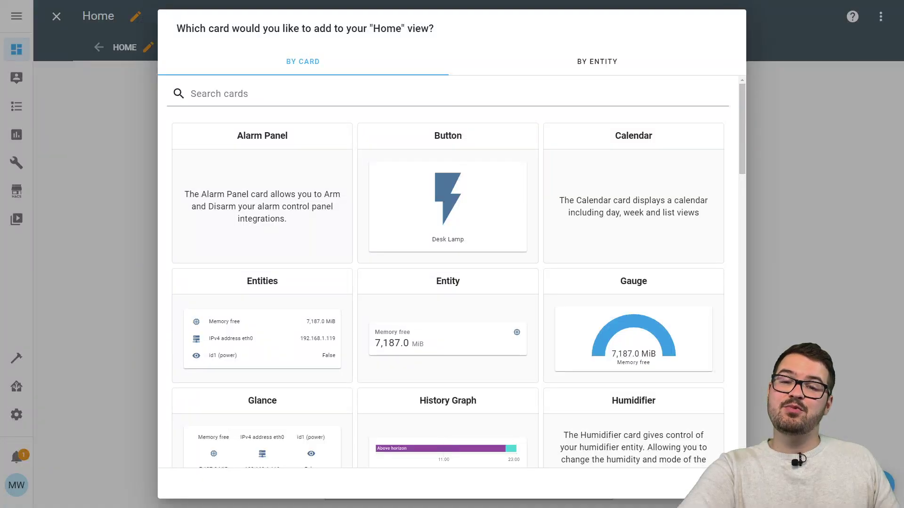
Add a Custom: Mini Media Player card to the Home view and open its configuration in the code editor
{"action": "scroll", "coordinate": [681, 187], "scroll_direction": "down", "scroll_amount": 15}
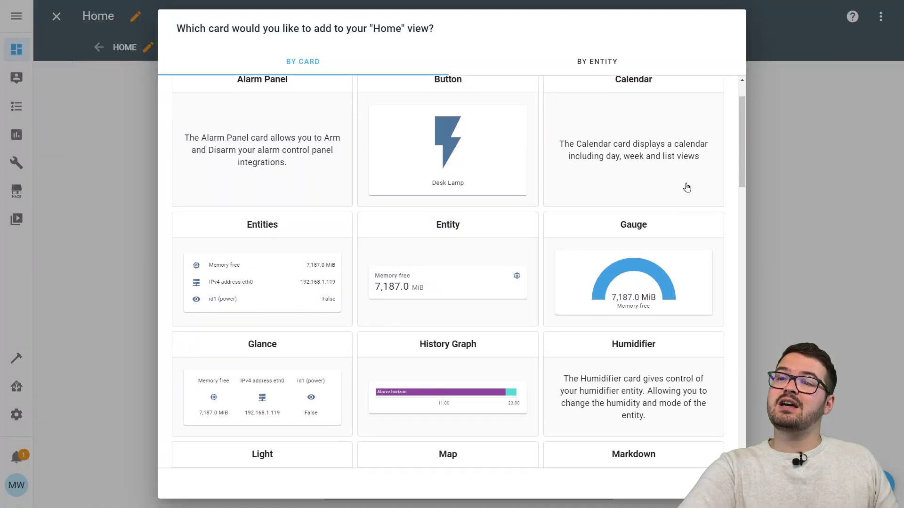
{"action": "scroll", "coordinate": [681, 186], "scroll_direction": "down", "scroll_amount": 3}
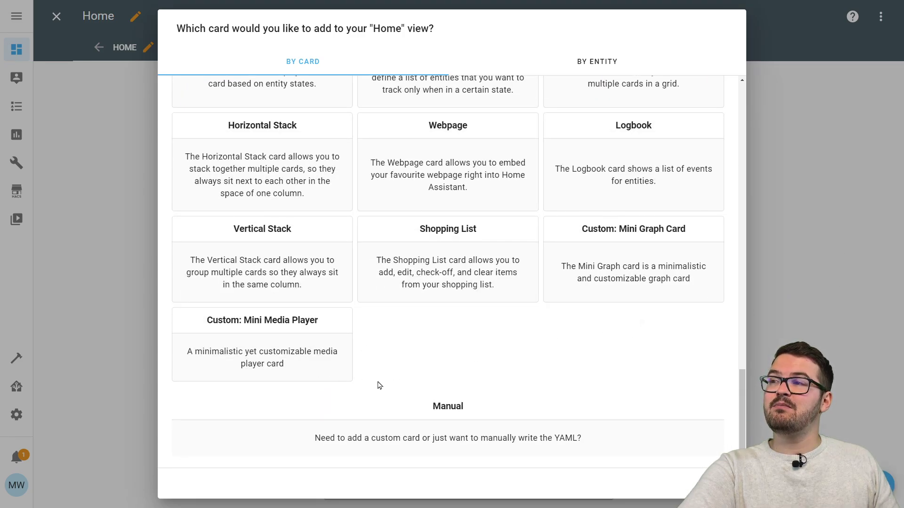
{"action": "left_click", "coordinate": [261, 350]}
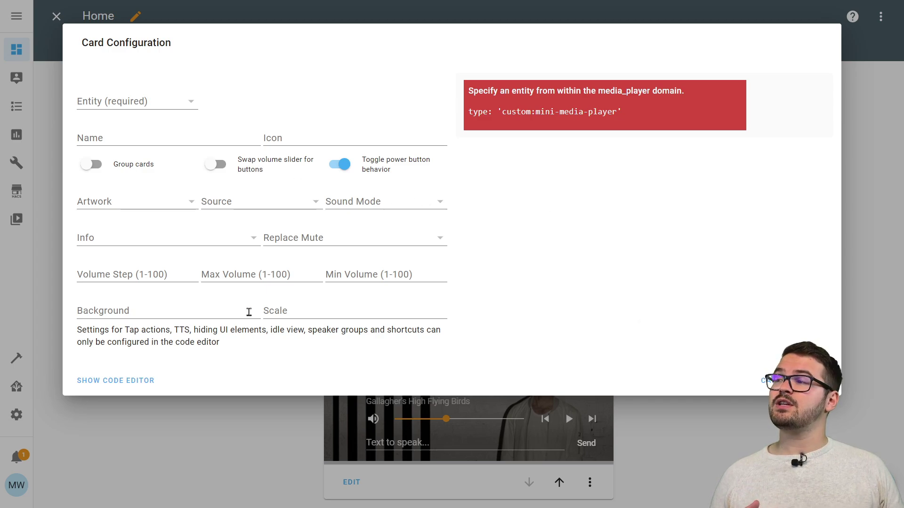
{"action": "left_click", "coordinate": [130, 387]}
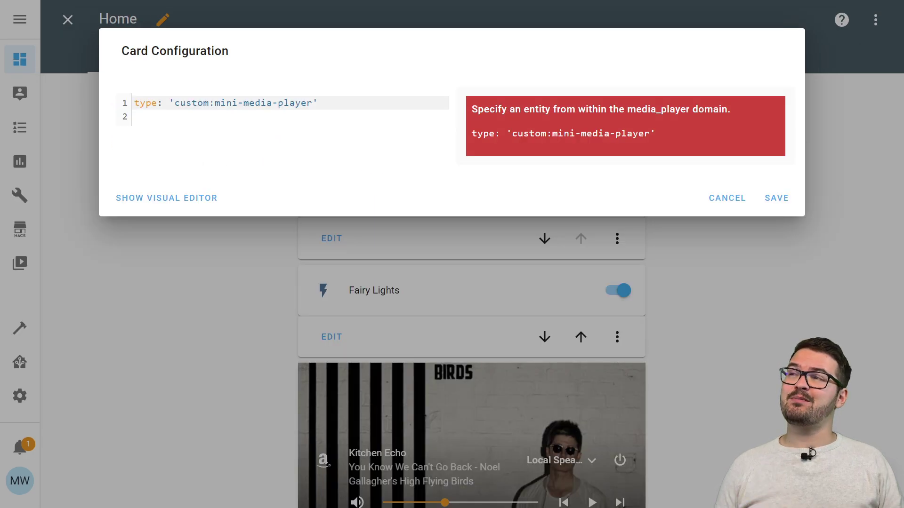
Replace the Mini Media Player card's default YAML with the copied card configuration
{"action": "left_click", "coordinate": [241, 123]}
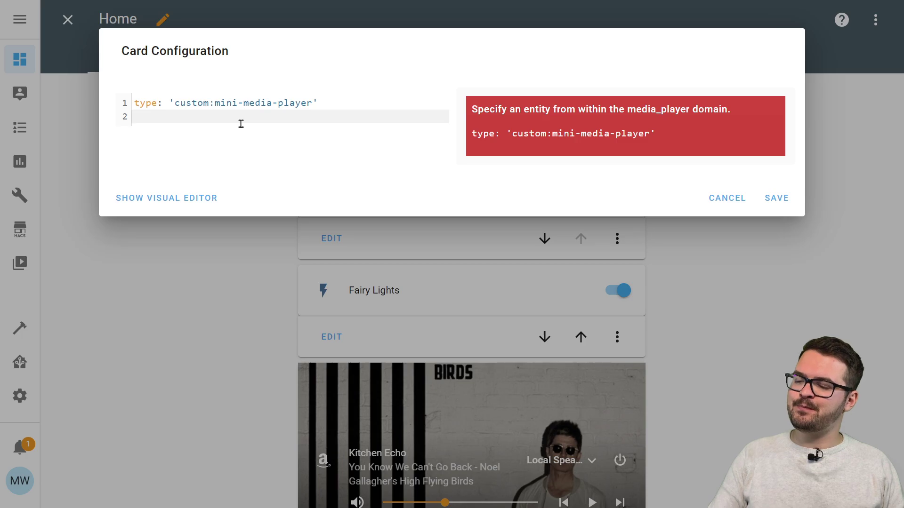
{"action": "key", "text": "ctrl+a"}
{"action": "key", "text": "ctrl+v"}
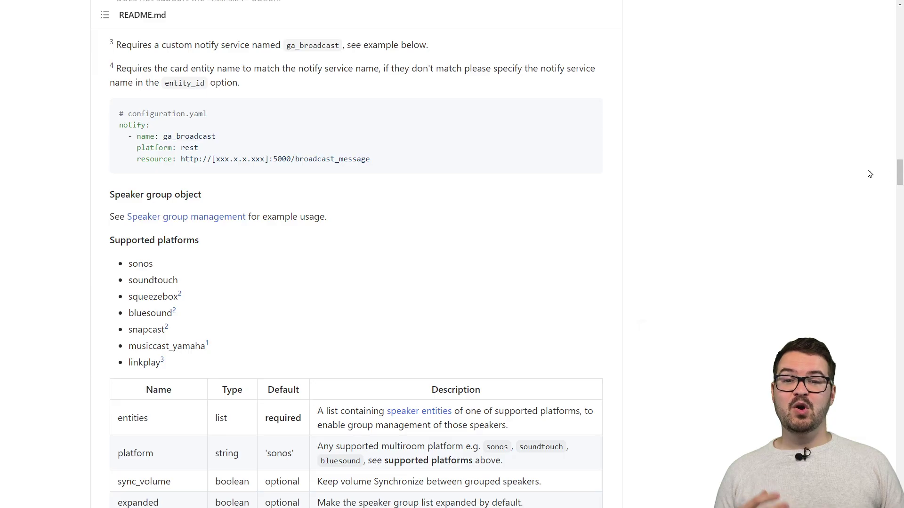
Review the mini-media-player README's option tables, from speaker groups through speaker entities and shortcuts to action object options
{"action": "scroll", "coordinate": [642, 169], "scroll_direction": "down", "scroll_amount": 10}
{"action": "scroll", "coordinate": [639, 171], "scroll_direction": "down", "scroll_amount": 13}
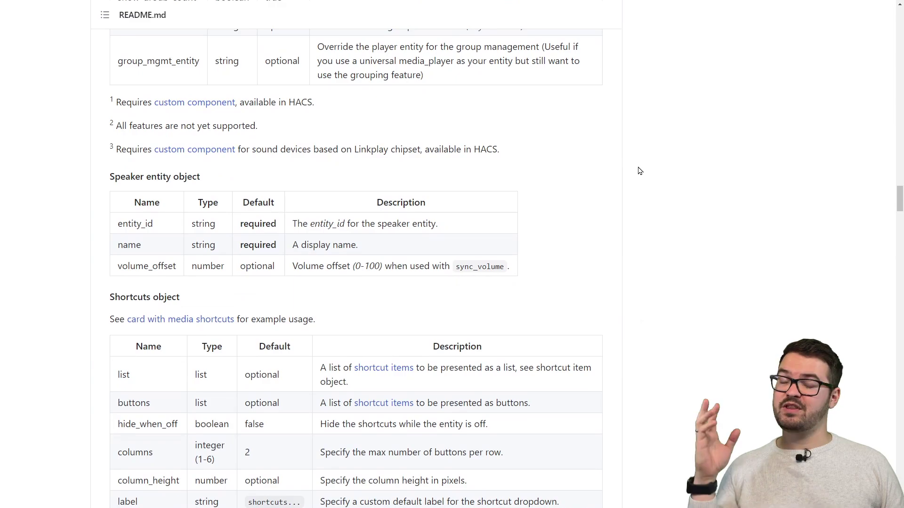
{"action": "scroll", "coordinate": [639, 170], "scroll_direction": "down", "scroll_amount": 5}
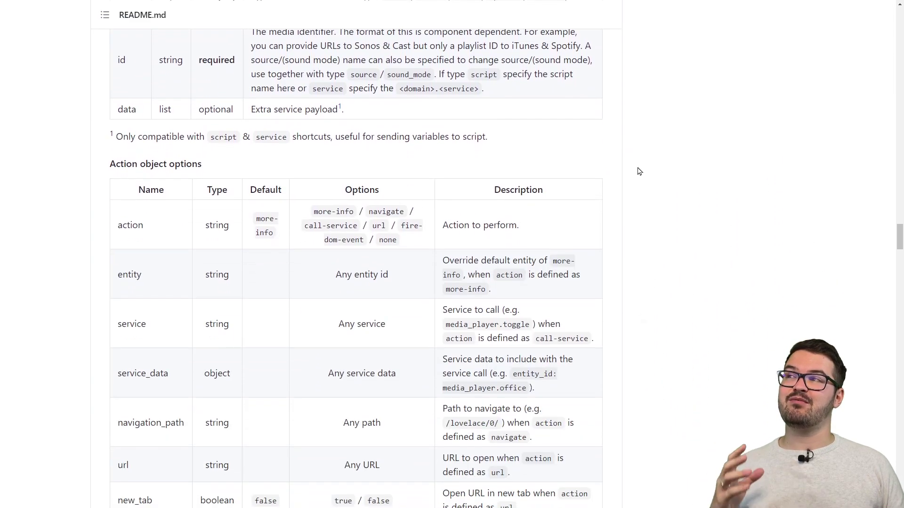
{"action": "scroll", "coordinate": [639, 171], "scroll_direction": "down", "scroll_amount": 4}
{"action": "scroll", "coordinate": [639, 171], "scroll_direction": "down", "scroll_amount": 12}
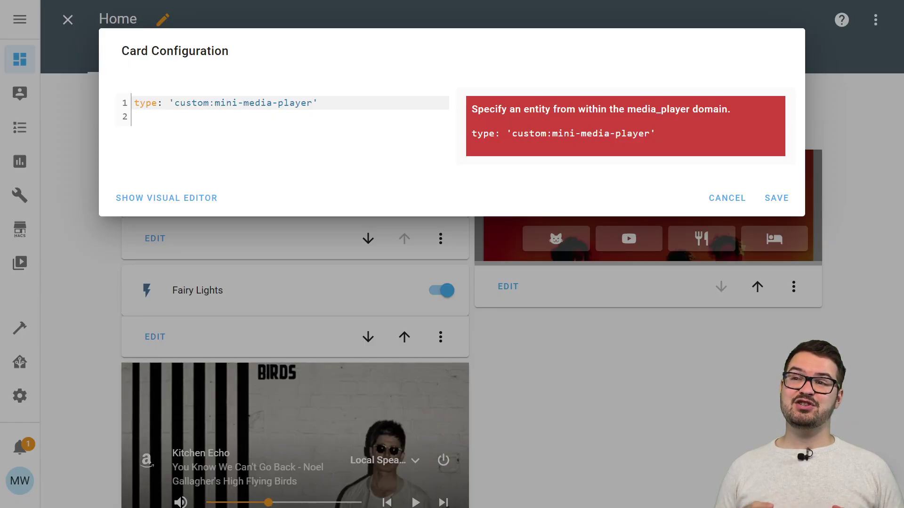
Select the whole type line in the new Mini Media Player card's YAML
{"action": "triple_click", "coordinate": [341, 108]}
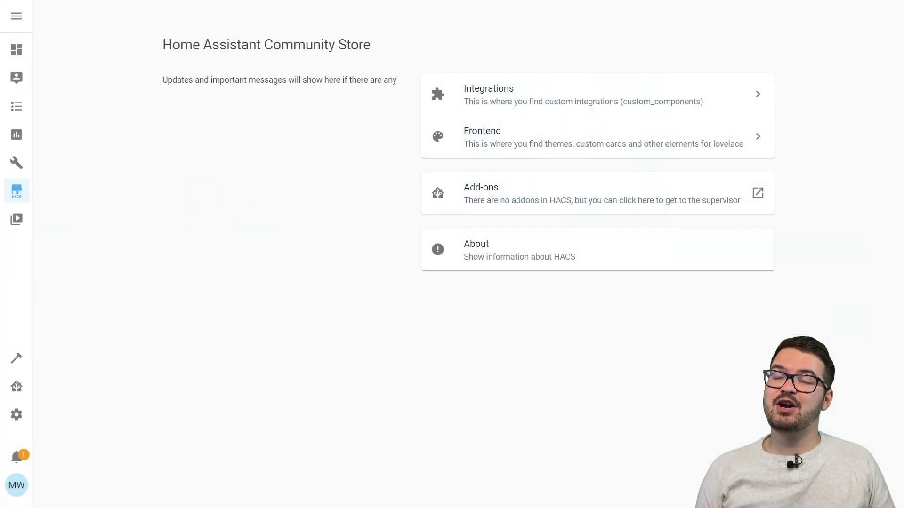
Search the HACS frontend repositories for "swipe n", install Lovelace Swipe Navigation and reload the browser
{"action": "left_click", "coordinate": [544, 143]}
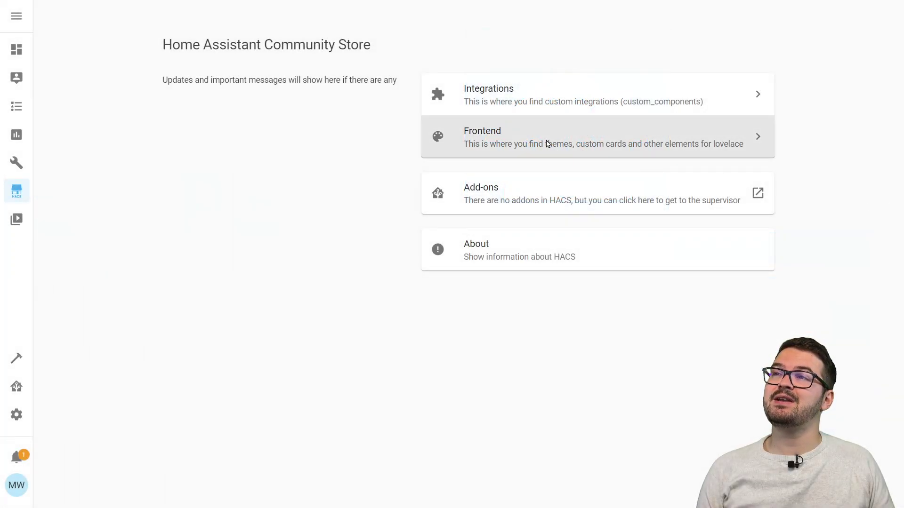
{"action": "left_click", "coordinate": [884, 485]}
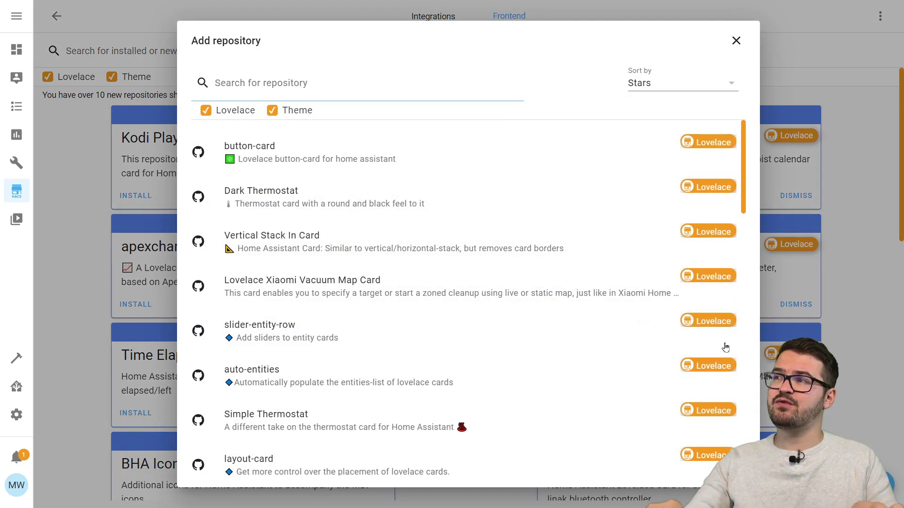
{"action": "left_click", "coordinate": [390, 85]}
{"action": "type", "text": "swipe n"}
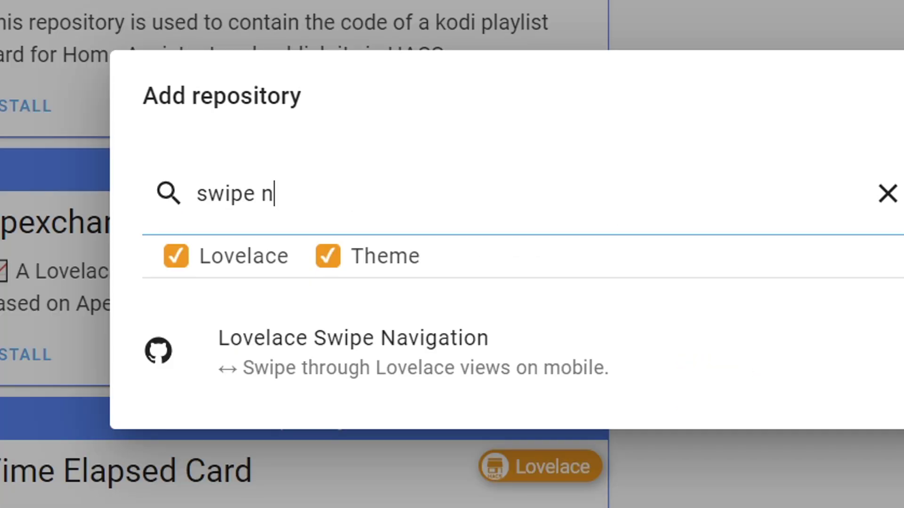
{"action": "left_click", "coordinate": [617, 360]}
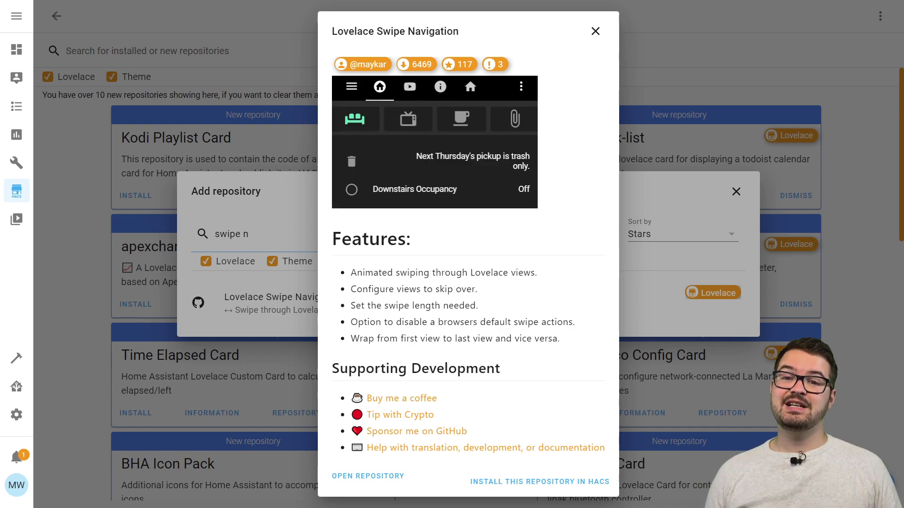
{"action": "left_click", "coordinate": [524, 481]}
{"action": "left_click", "coordinate": [658, 329]}
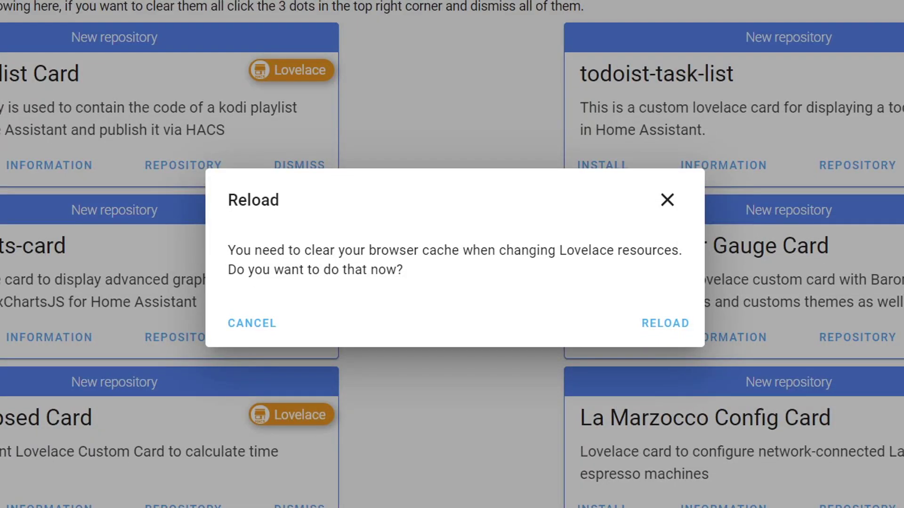
{"action": "left_click", "coordinate": [654, 330]}
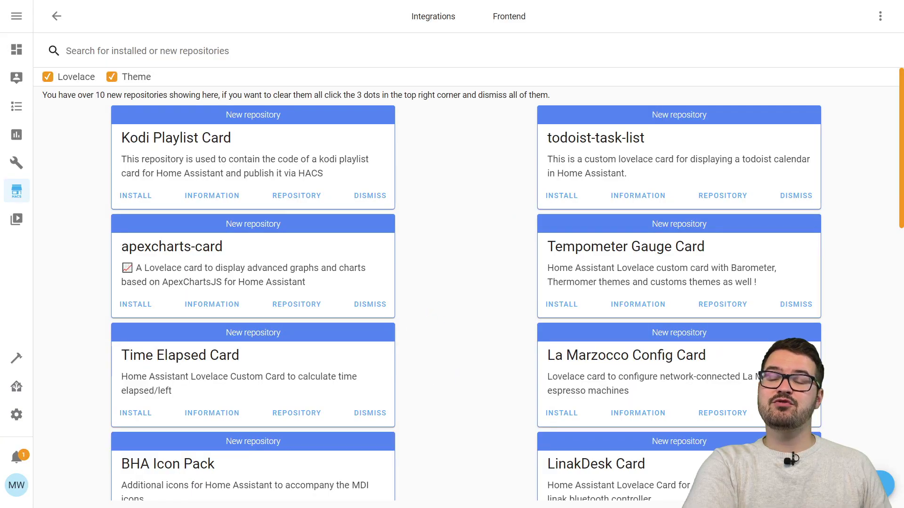
Review the config options and example in the Lovelace Swipe Navigation README on GitHub
{"action": "scroll", "coordinate": [511, 138], "scroll_direction": "down", "scroll_amount": 10}
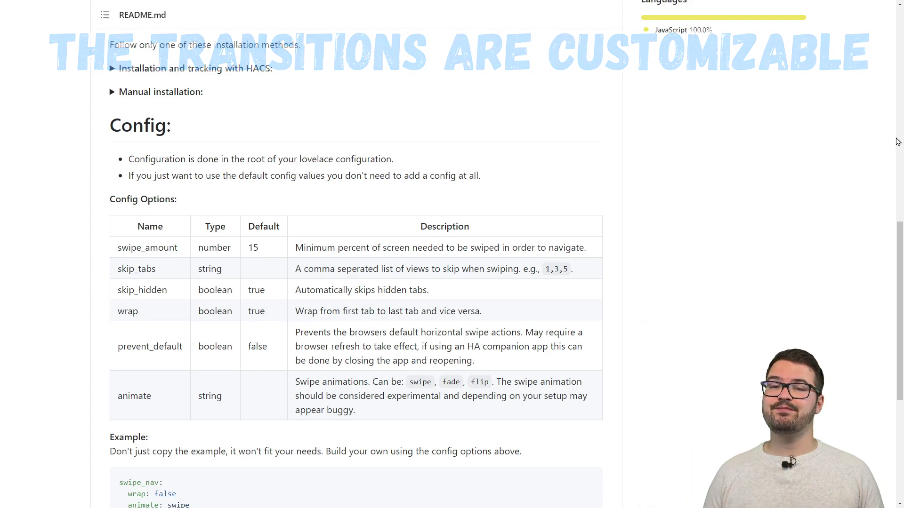
{"action": "scroll", "coordinate": [897, 141], "scroll_direction": "down", "scroll_amount": 1}
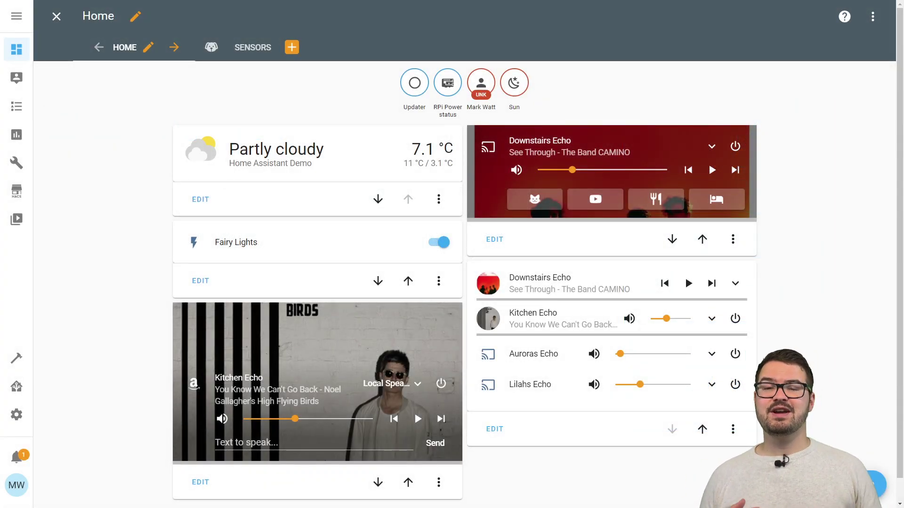
In the dashboard's raw configuration, add swipe_nav below the title with wrap false, animate flip, prevent_default true and swipe_amount 30
{"action": "left_click", "coordinate": [873, 17]}
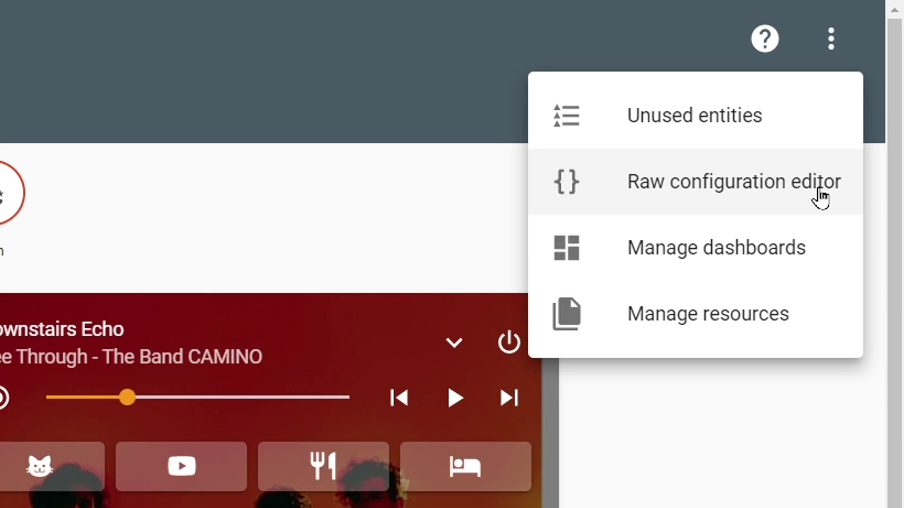
{"action": "left_click", "coordinate": [818, 193]}
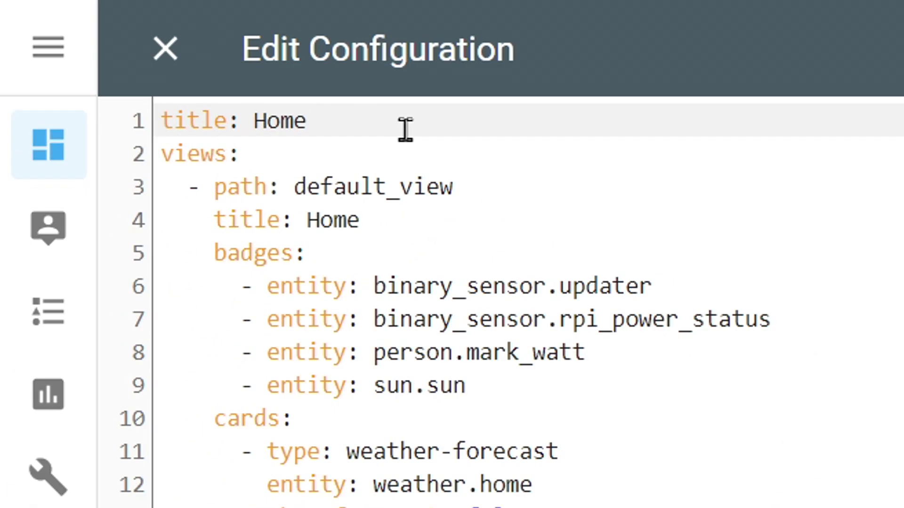
{"action": "key", "text": "Return"}
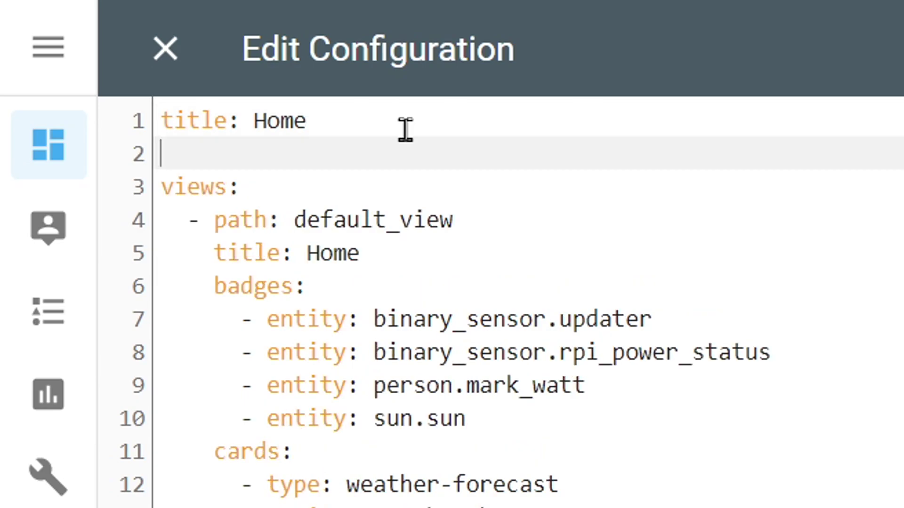
{"action": "type", "text": "swipe_nav:   wrap: false   animate: flip   prevent_default: true   swipe_amount: 30"}
{"action": "left_click_drag", "start_coordinate": [426, 281], "coordinate": [147, 165]}
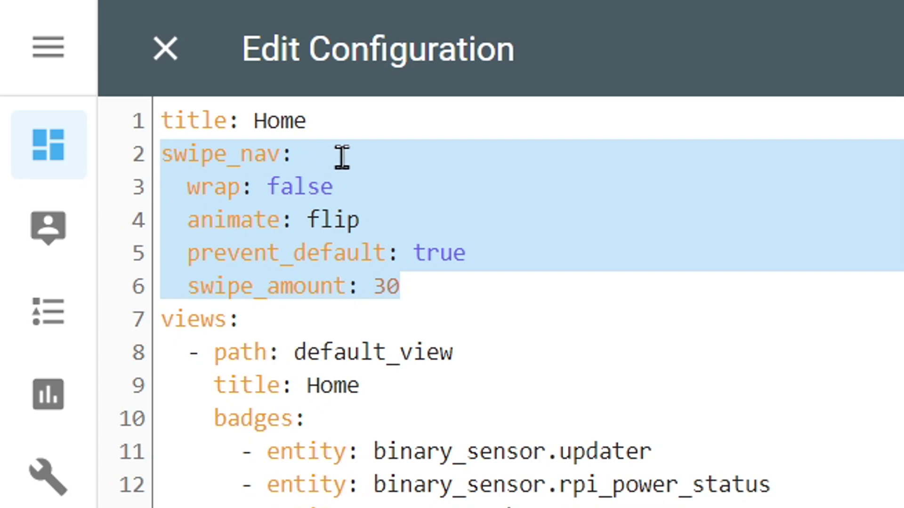
{"action": "left_click", "coordinate": [494, 352]}
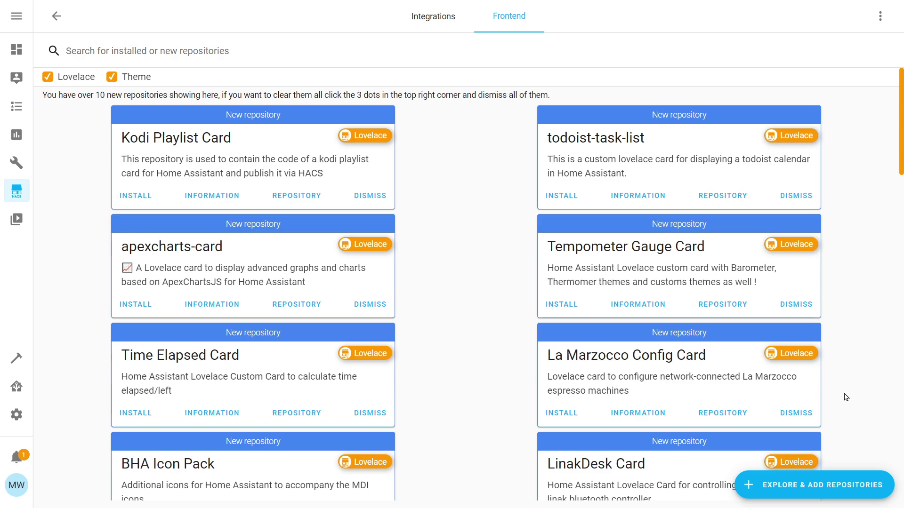
Search the HACS frontend repositories for "swip", install Swipe Card and reload the browser
{"action": "left_click", "coordinate": [856, 492]}
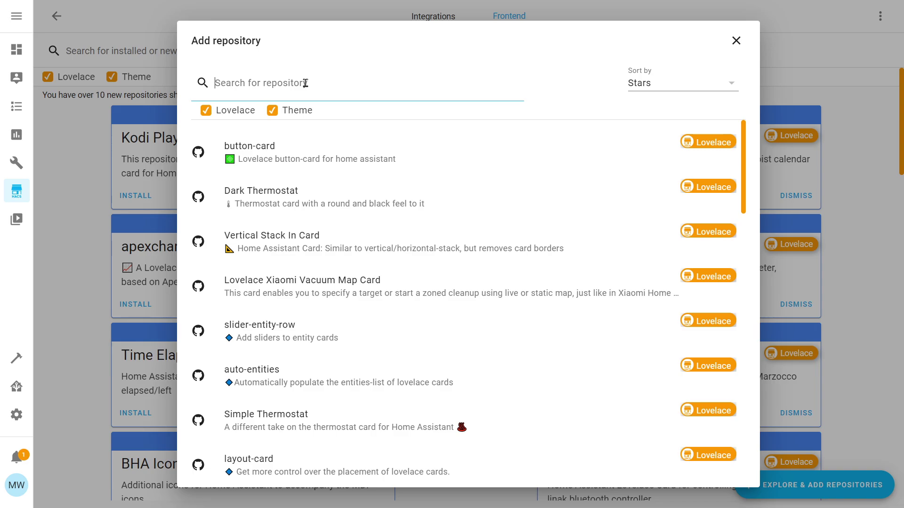
{"action": "type", "text": "swip"}
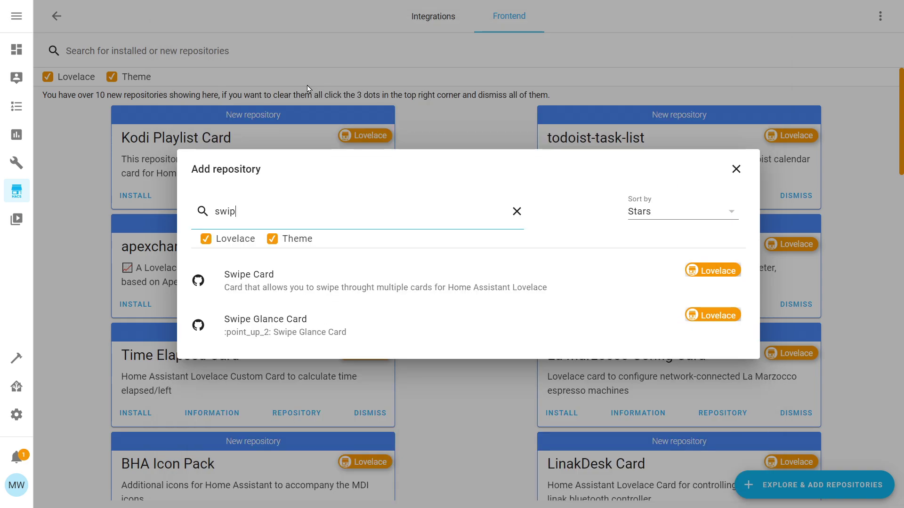
{"action": "left_click", "coordinate": [376, 286]}
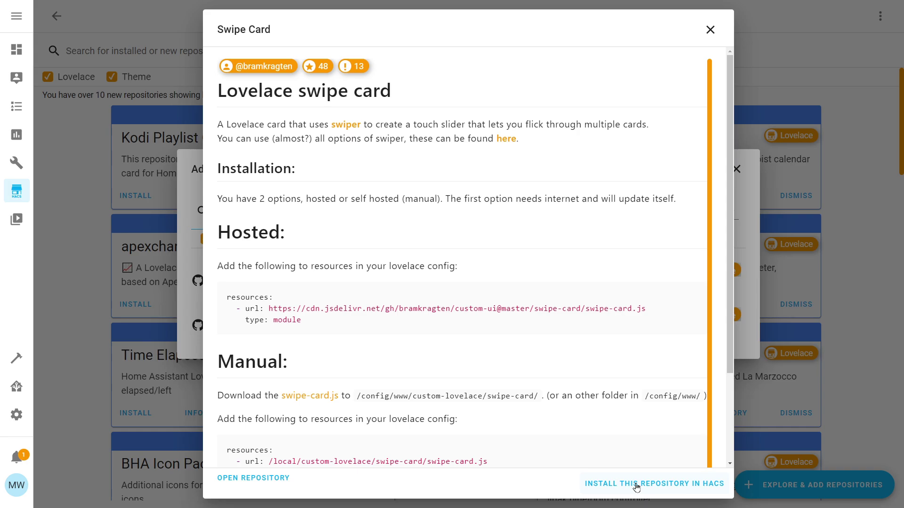
{"action": "left_click", "coordinate": [636, 485]}
{"action": "left_click", "coordinate": [612, 326]}
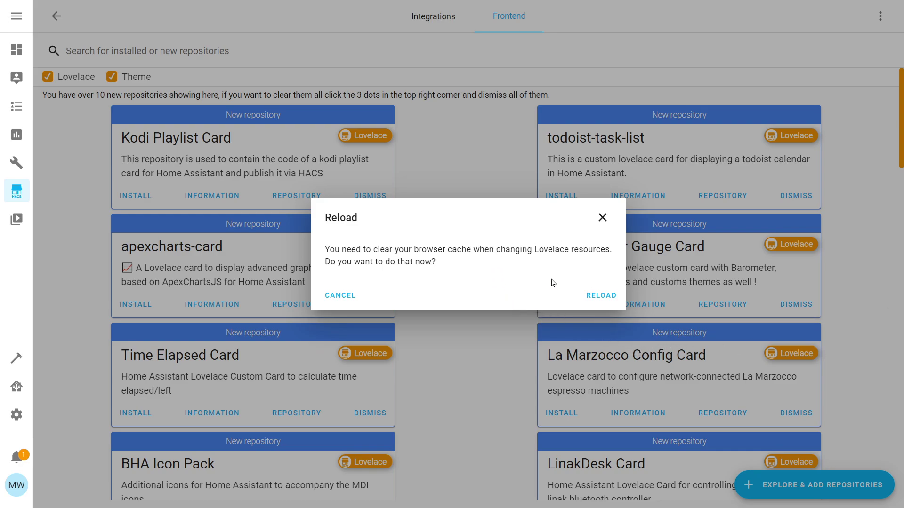
{"action": "left_click", "coordinate": [598, 300]}
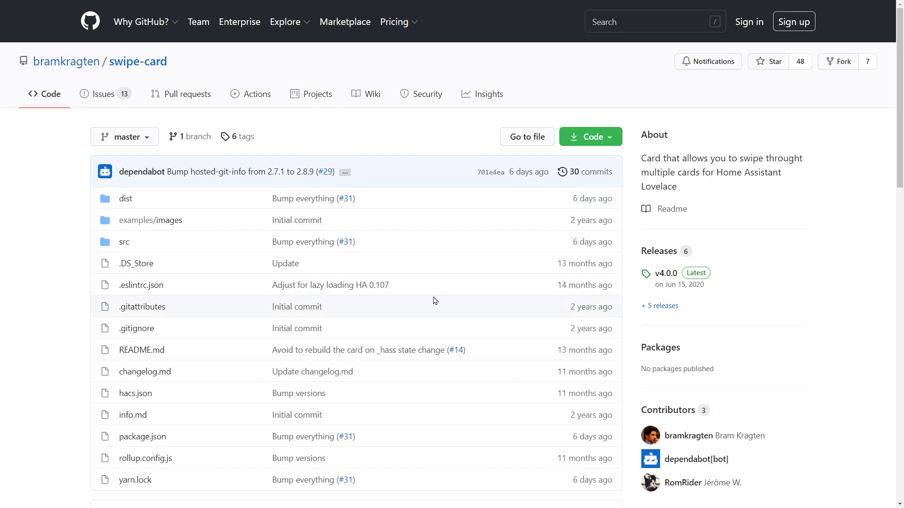
Look through the swipe-card repository page on GitHub
{"action": "scroll", "coordinate": [376, 304], "scroll_direction": "down", "scroll_amount": 5}
{"action": "scroll", "coordinate": [357, 305], "scroll_direction": "down", "scroll_amount": 2}
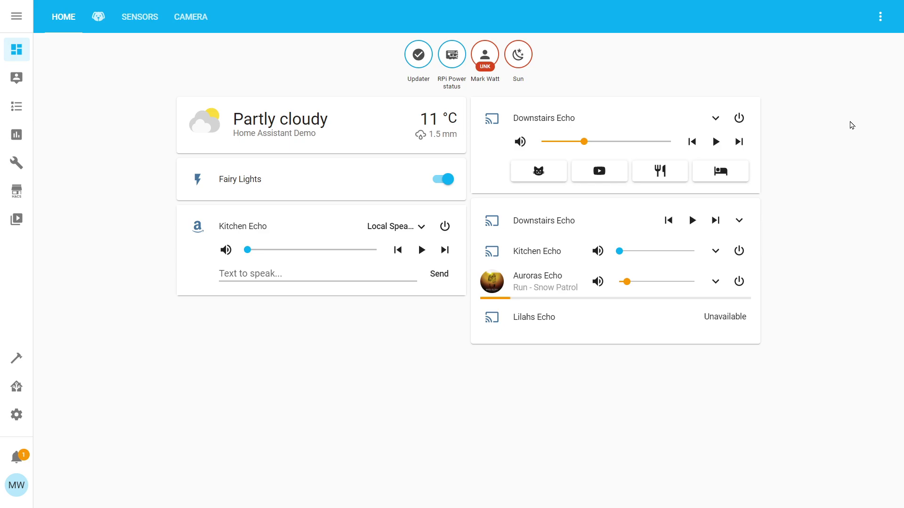
Put the dashboard in edit mode and add a Custom: Swipe Card to the Home view
{"action": "left_click", "coordinate": [880, 17]}
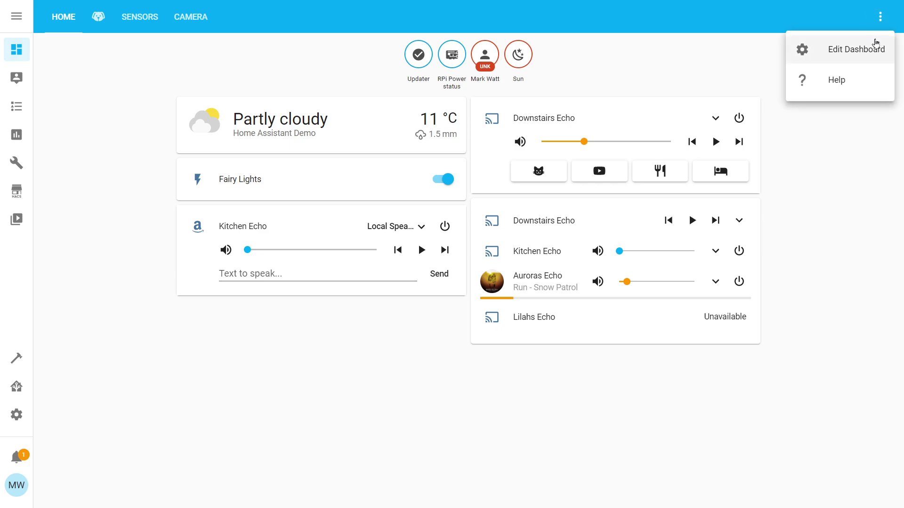
{"action": "left_click", "coordinate": [863, 55]}
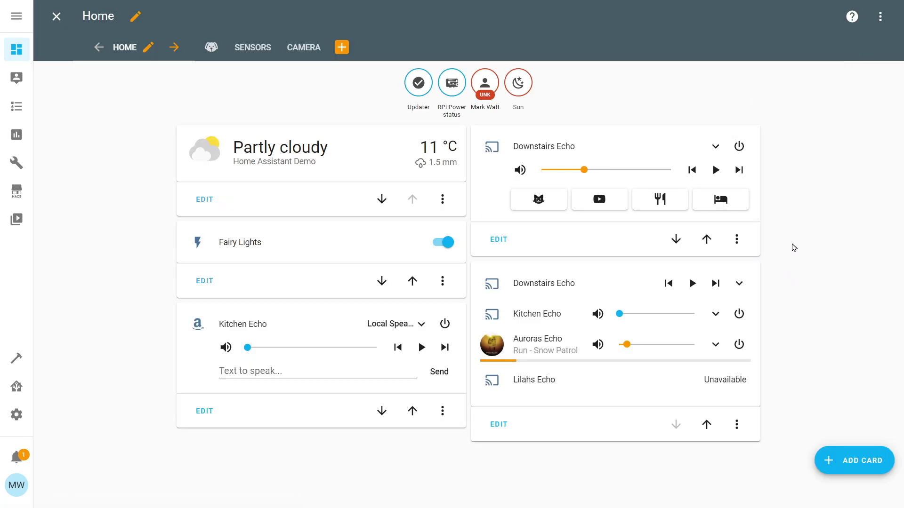
{"action": "left_click", "coordinate": [847, 463]}
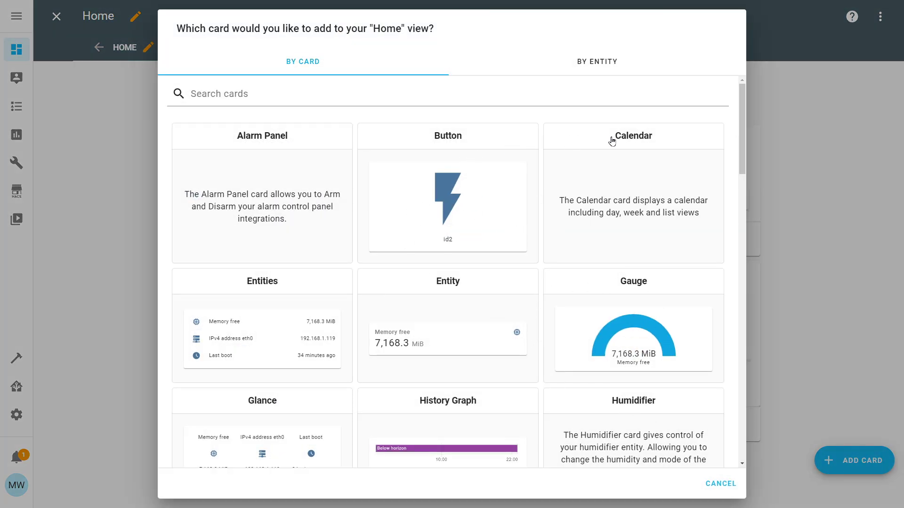
{"action": "scroll", "coordinate": [607, 146], "scroll_direction": "down", "scroll_amount": 10}
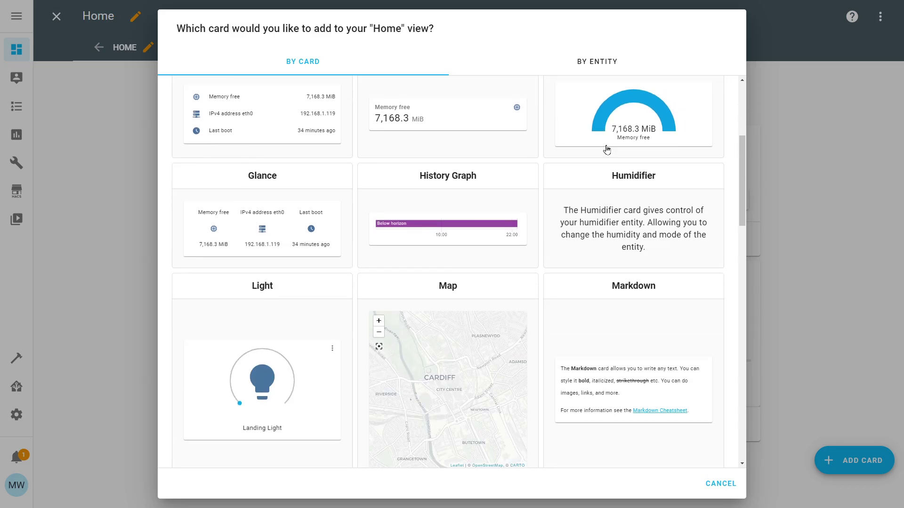
{"action": "scroll", "coordinate": [602, 159], "scroll_direction": "down", "scroll_amount": 6}
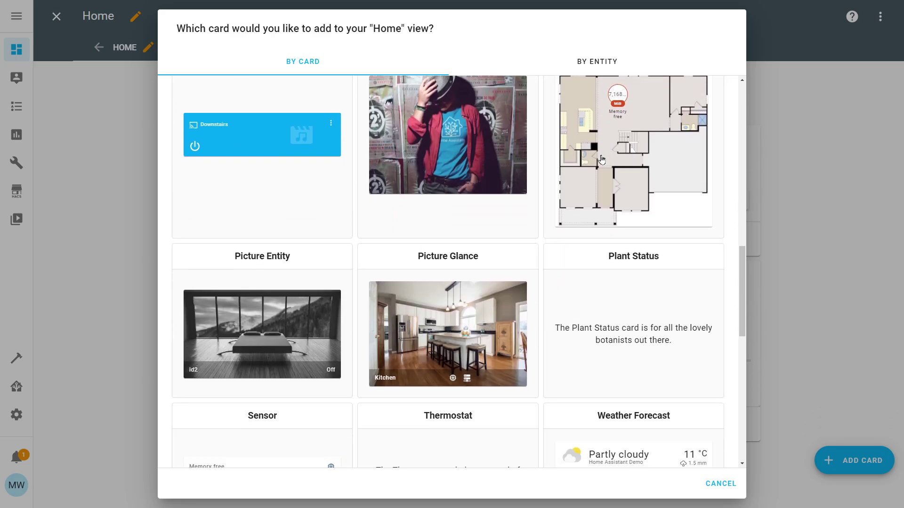
{"action": "scroll", "coordinate": [602, 159], "scroll_direction": "down", "scroll_amount": 8}
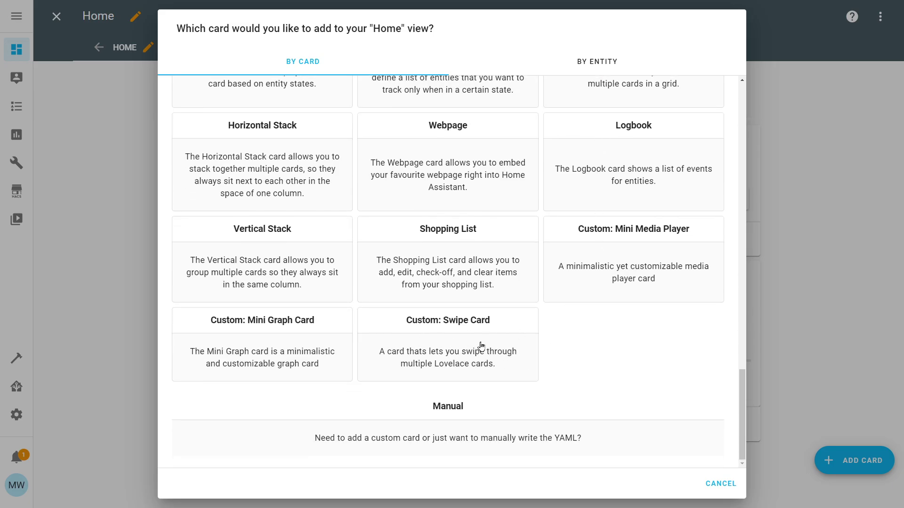
{"action": "left_click", "coordinate": [481, 346]}
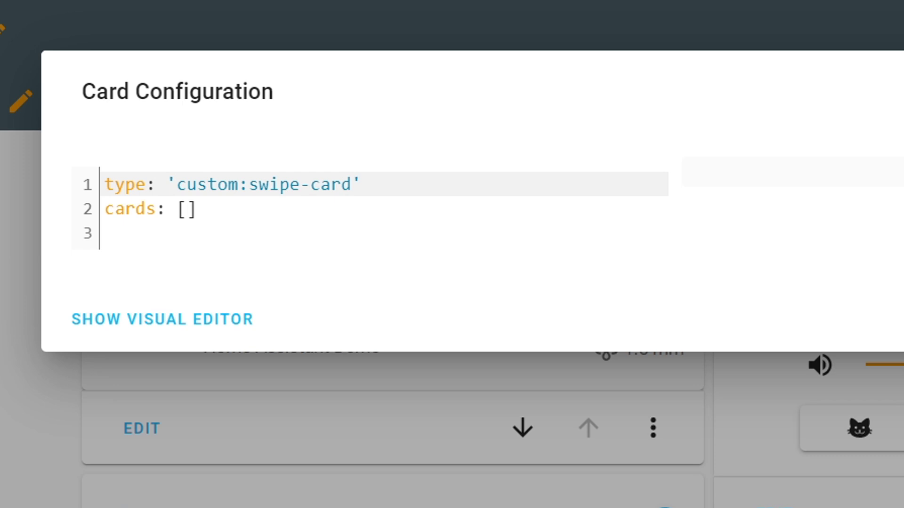
Replace the swipe card's YAML with the prepared coverflow configuration for Processor Usage, Processor Temp and Disk Usage, and finish editing the dashboard
{"action": "left_click", "coordinate": [254, 208]}
{"action": "key", "text": "ctrl+a"}
{"action": "key", "text": "ctrl+v"}
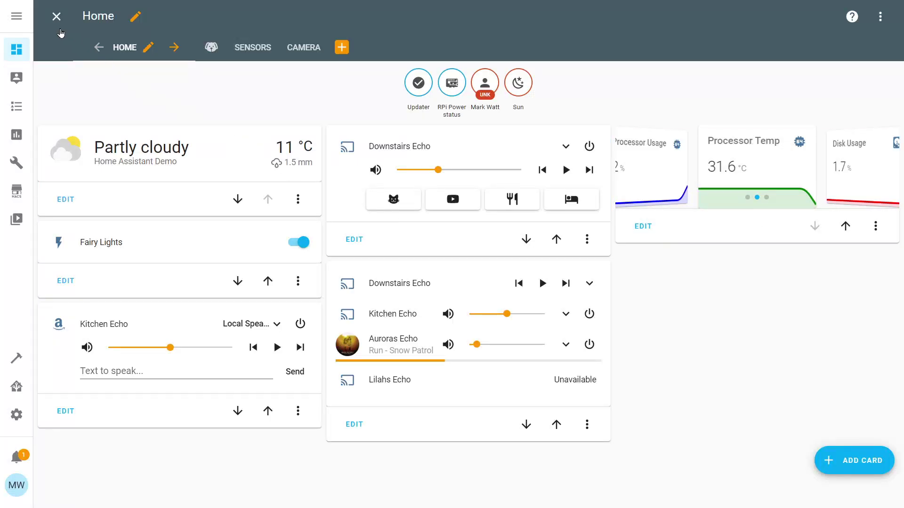
{"action": "left_click", "coordinate": [56, 17]}
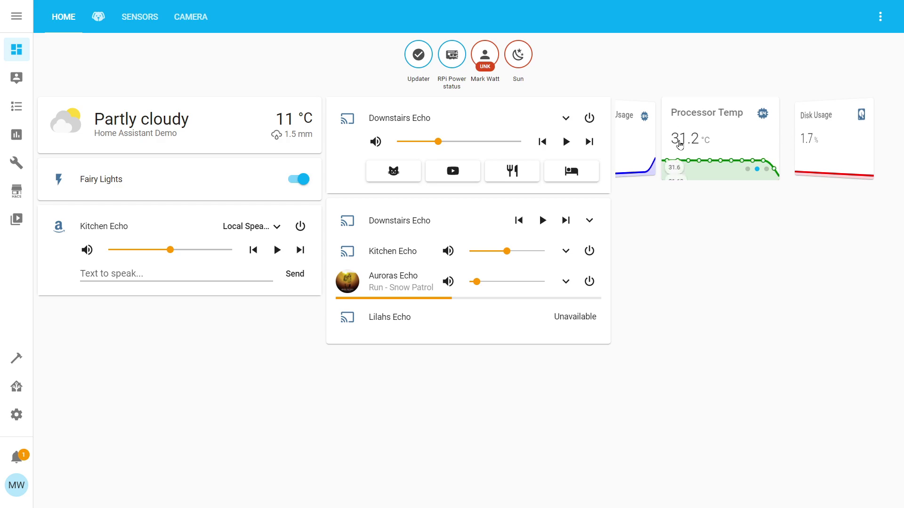
Swipe back and forth through the new card's graphs and look over the Swiper API documentation
{"action": "left_click_drag", "start_coordinate": [631, 153], "coordinate": [829, 154]}
{"action": "left_click_drag", "start_coordinate": [687, 150], "coordinate": [829, 149]}
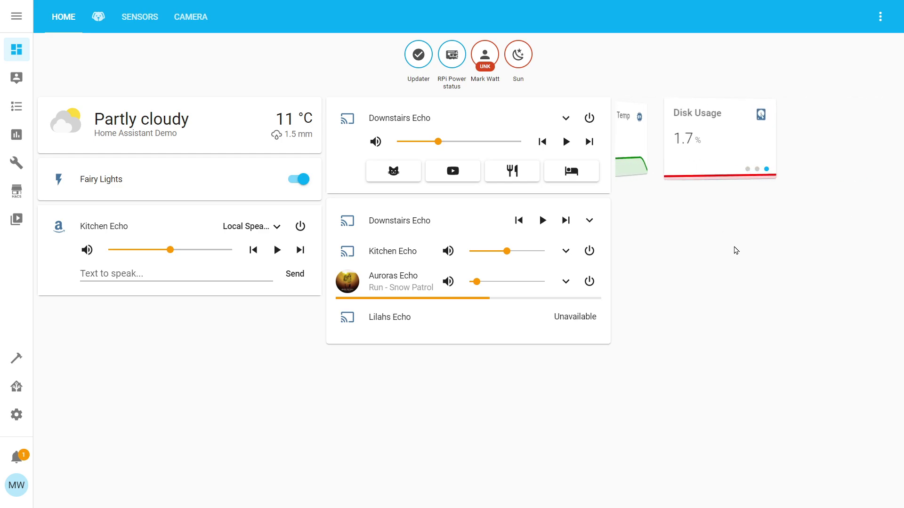
{"action": "left_click_drag", "start_coordinate": [682, 147], "coordinate": [697, 149]}
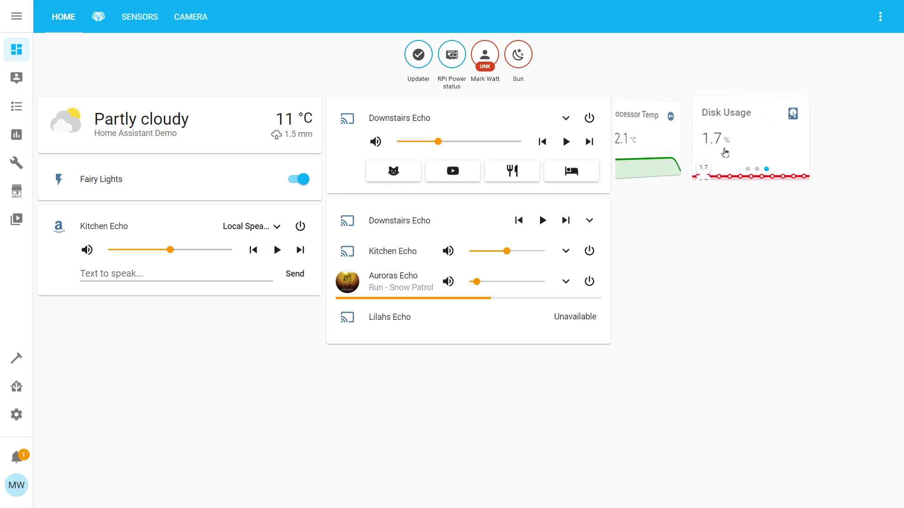
{"action": "left_click_drag", "start_coordinate": [691, 147], "coordinate": [596, 145]}
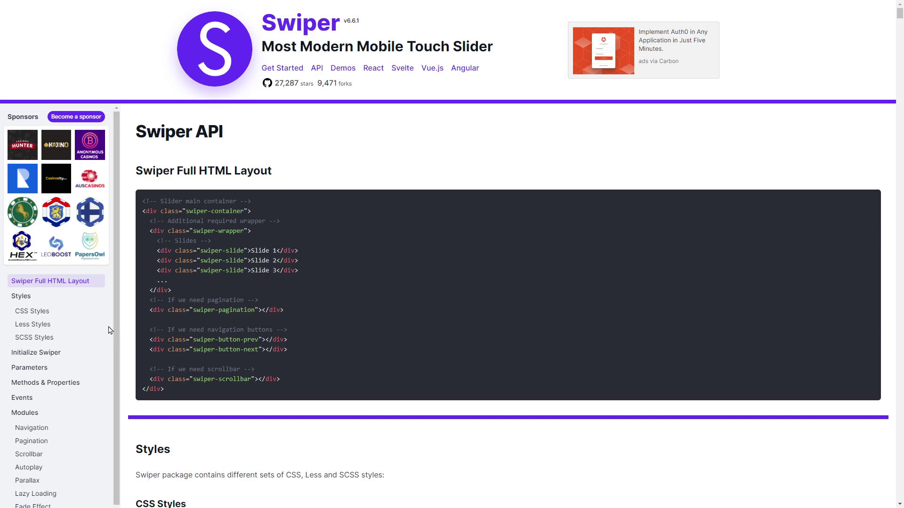
{"action": "scroll", "coordinate": [88, 343], "scroll_direction": "down", "scroll_amount": 2}
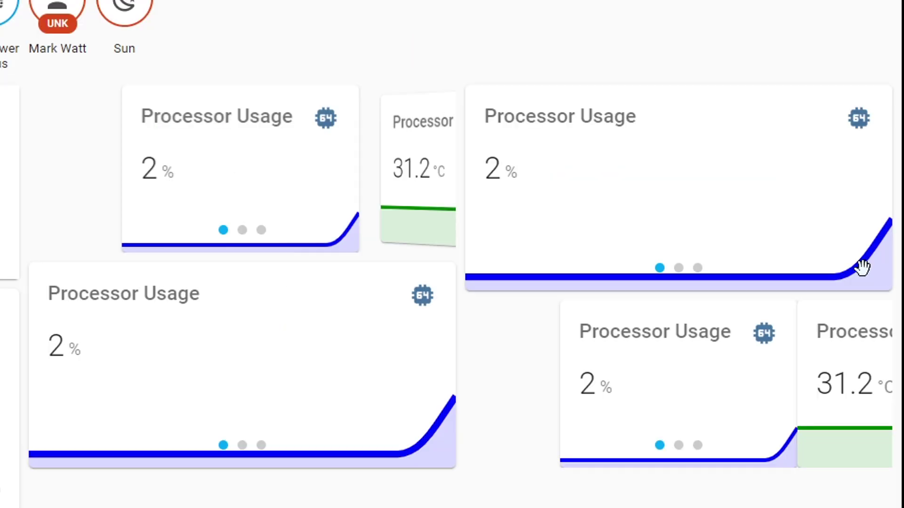
Swipe through the example cards that use the coverflow and cube effects
{"action": "left_click_drag", "start_coordinate": [335, 201], "coordinate": [95, 193]}
{"action": "left_click_drag", "start_coordinate": [339, 198], "coordinate": [107, 194]}
{"action": "left_click_drag", "start_coordinate": [214, 205], "coordinate": [363, 217]}
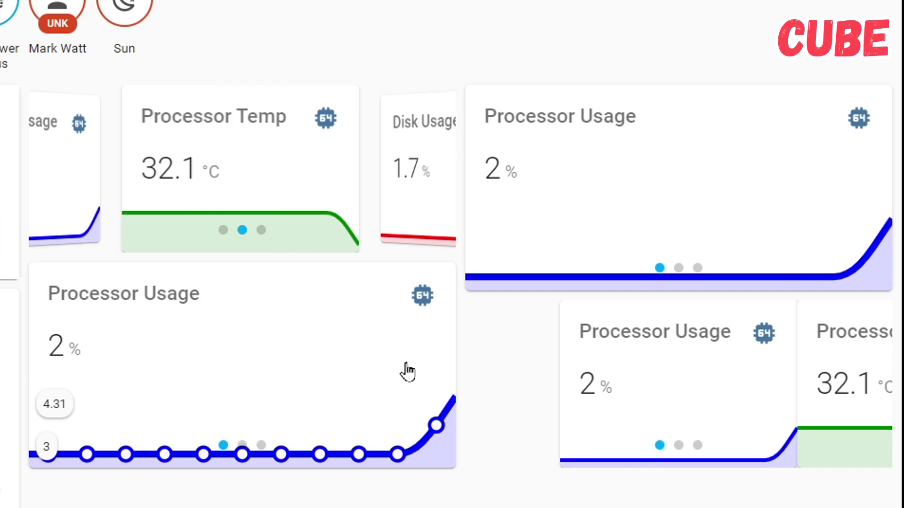
{"action": "left_click_drag", "start_coordinate": [396, 374], "coordinate": [118, 335]}
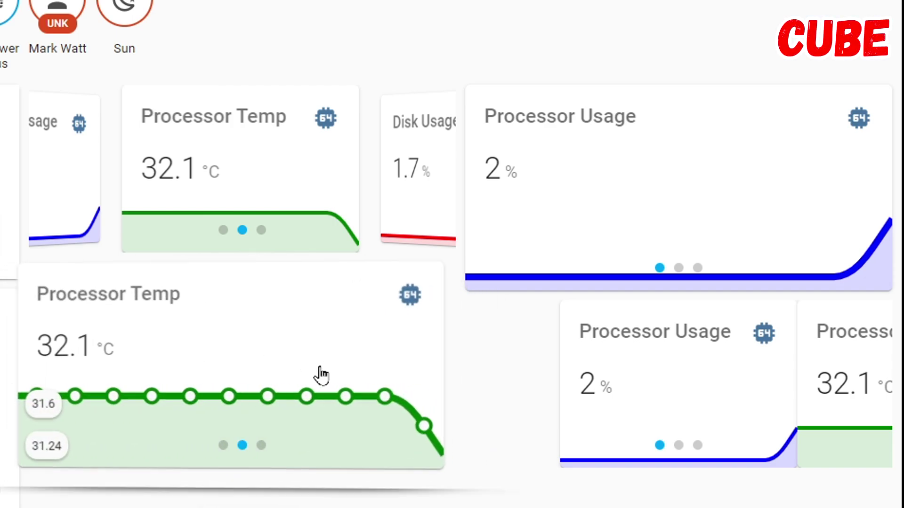
{"action": "left_click_drag", "start_coordinate": [318, 375], "coordinate": [91, 339]}
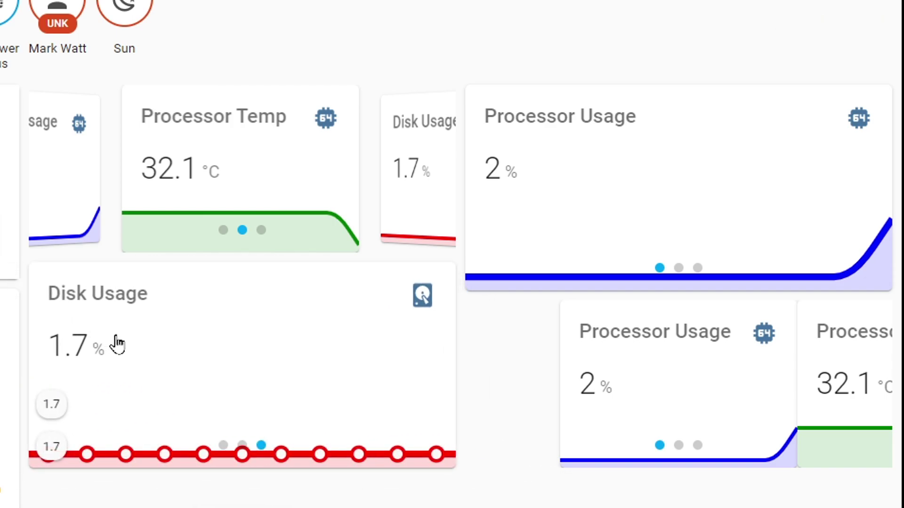
{"action": "left_click_drag", "start_coordinate": [115, 347], "coordinate": [363, 383]}
{"action": "left_click_drag", "start_coordinate": [182, 377], "coordinate": [458, 391]}
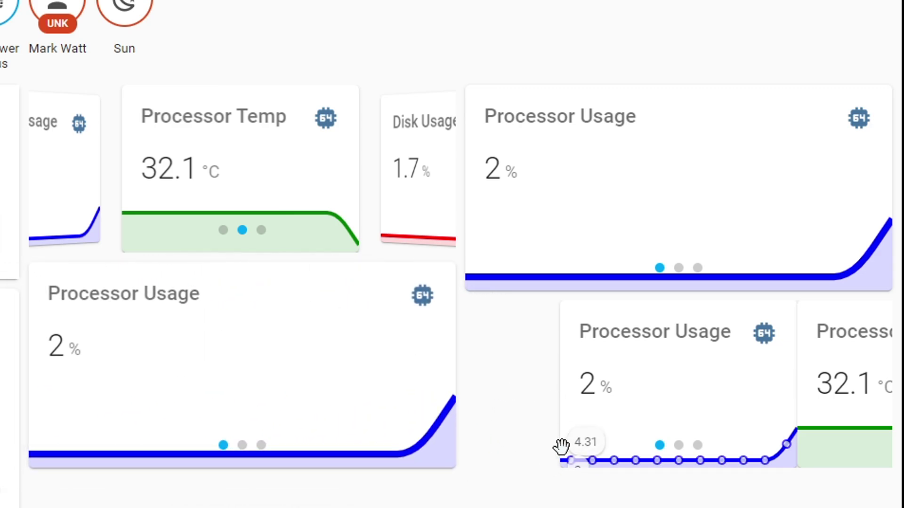
Swipe forward and back through the flip-effect example card and swipe the example card below it
{"action": "mouse_move", "coordinate": [857, 224]}
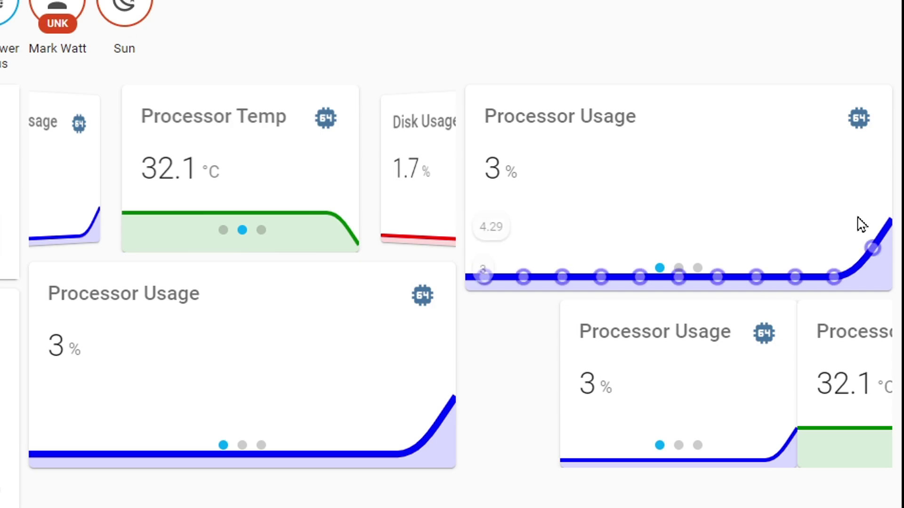
{"action": "left_click_drag", "start_coordinate": [836, 213], "coordinate": [650, 226]}
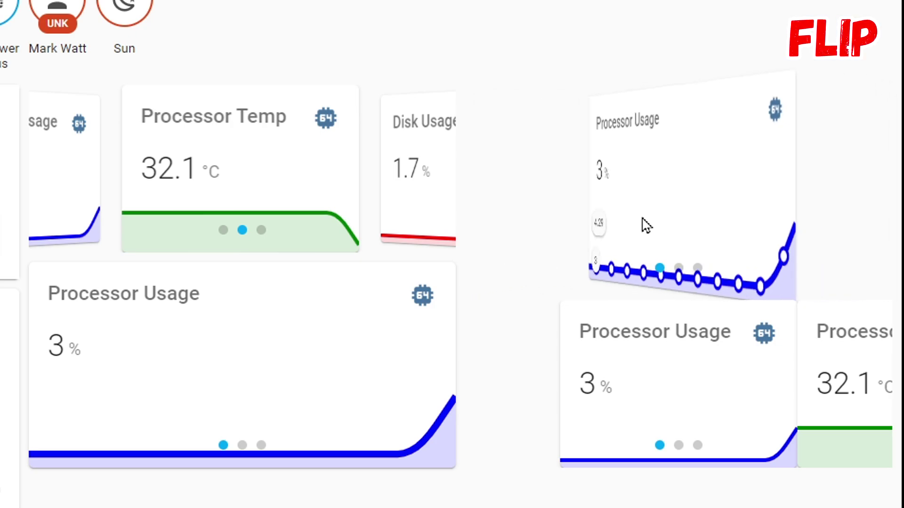
{"action": "left_click_drag", "start_coordinate": [768, 198], "coordinate": [484, 198]}
{"action": "left_click_drag", "start_coordinate": [615, 200], "coordinate": [845, 192]}
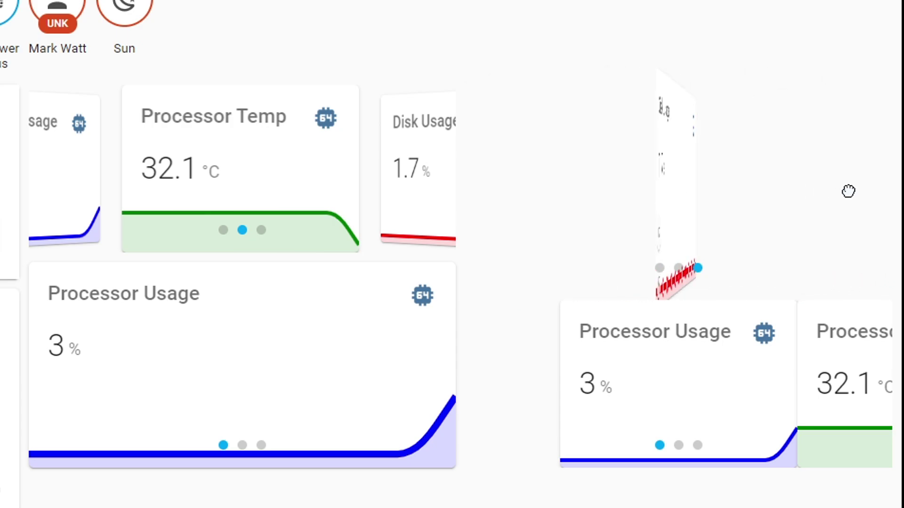
{"action": "left_click_drag", "start_coordinate": [631, 203], "coordinate": [878, 208]}
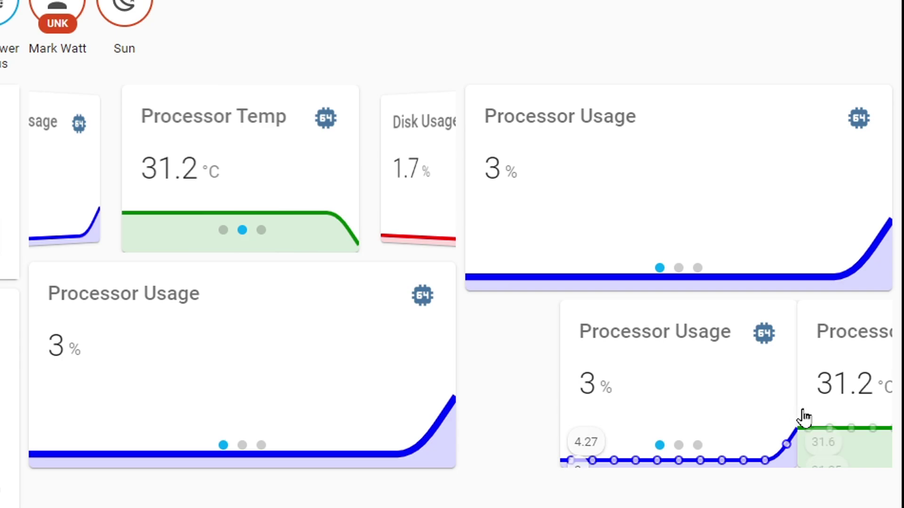
{"action": "left_click_drag", "start_coordinate": [802, 414], "coordinate": [563, 415]}
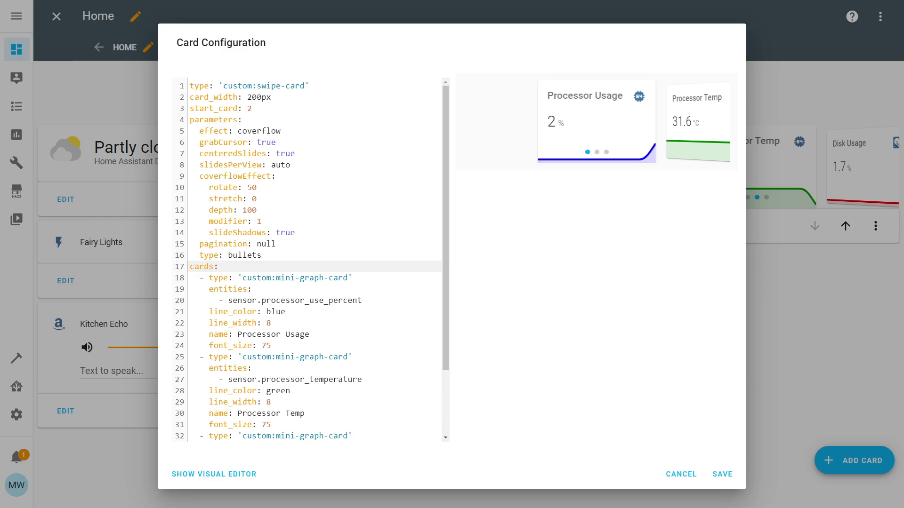
Set the swipe card's card_width to 400px and swipe its preview to Processor Temp
{"action": "left_click", "coordinate": [272, 97]}
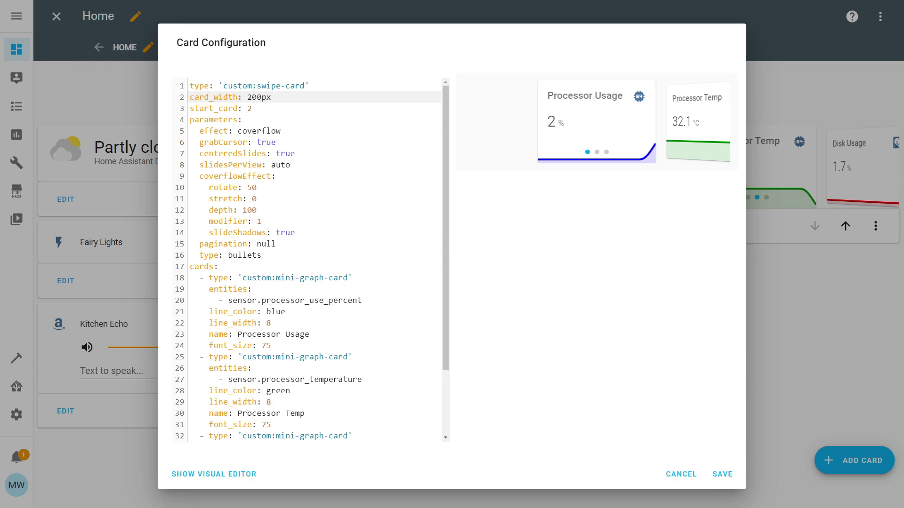
{"action": "left_click", "coordinate": [252, 98]}
{"action": "key", "text": "BackSpace"}
{"action": "type", "text": "4"}
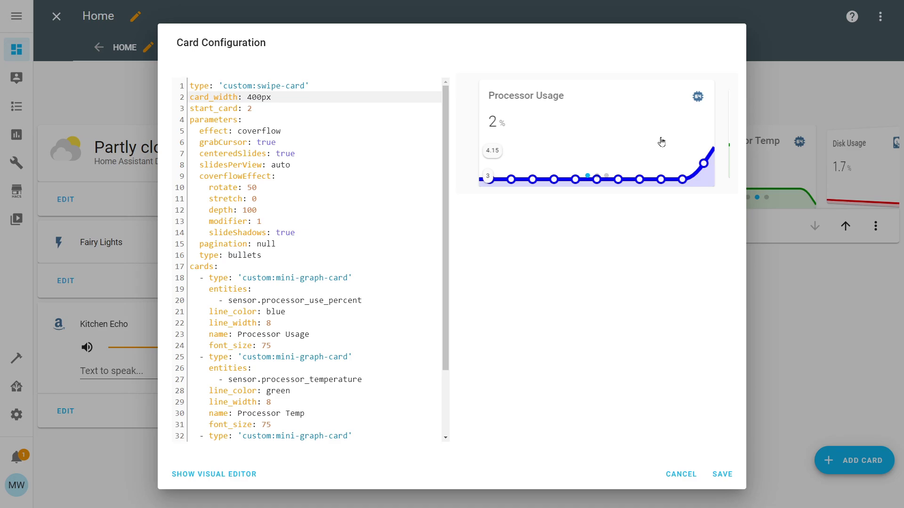
{"action": "left_click_drag", "start_coordinate": [647, 142], "coordinate": [678, 141]}
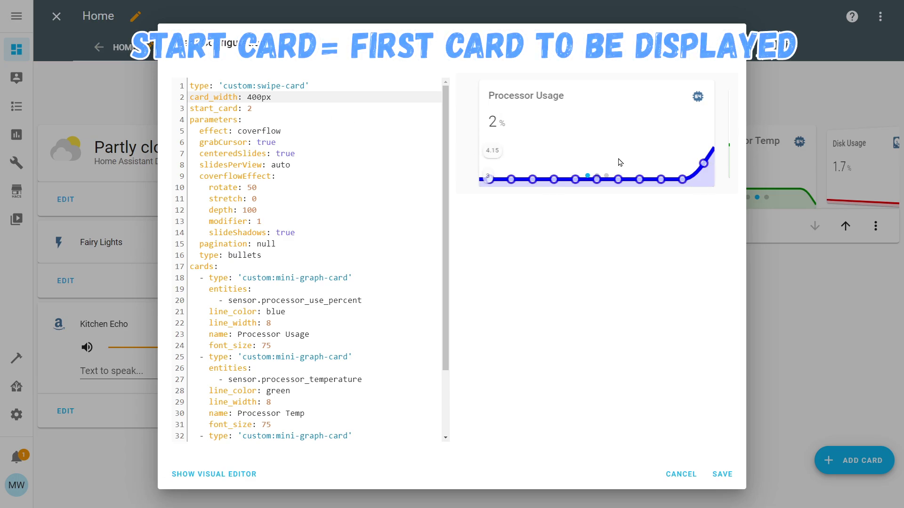
{"action": "left_click_drag", "start_coordinate": [668, 162], "coordinate": [615, 162]}
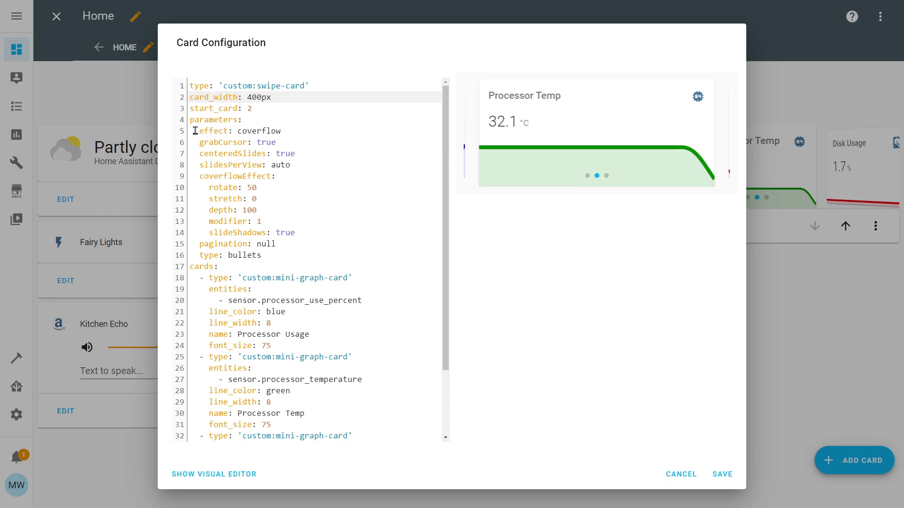
Examine the effect and parameters lines of the swipe card's YAML and swipe through the resized card on the dashboard
{"action": "left_click_drag", "start_coordinate": [193, 131], "coordinate": [299, 131]}
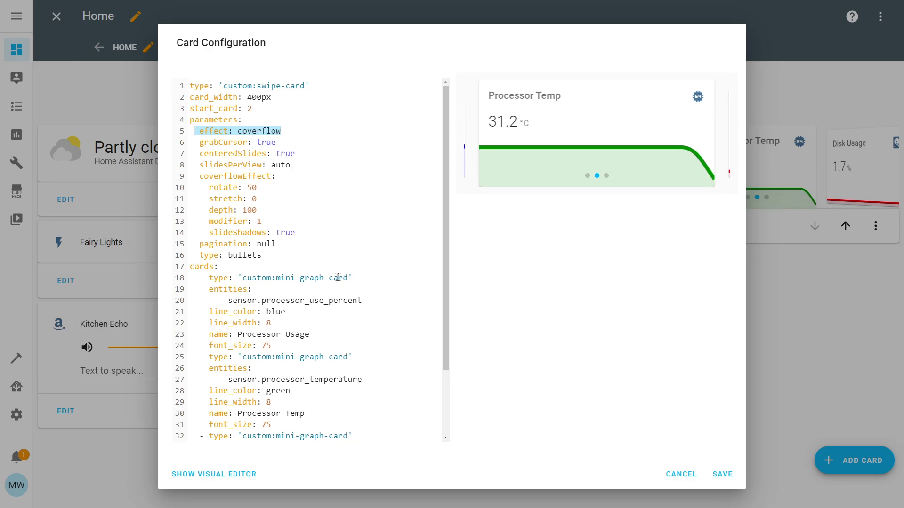
{"action": "left_click_drag", "start_coordinate": [261, 255], "coordinate": [154, 61]}
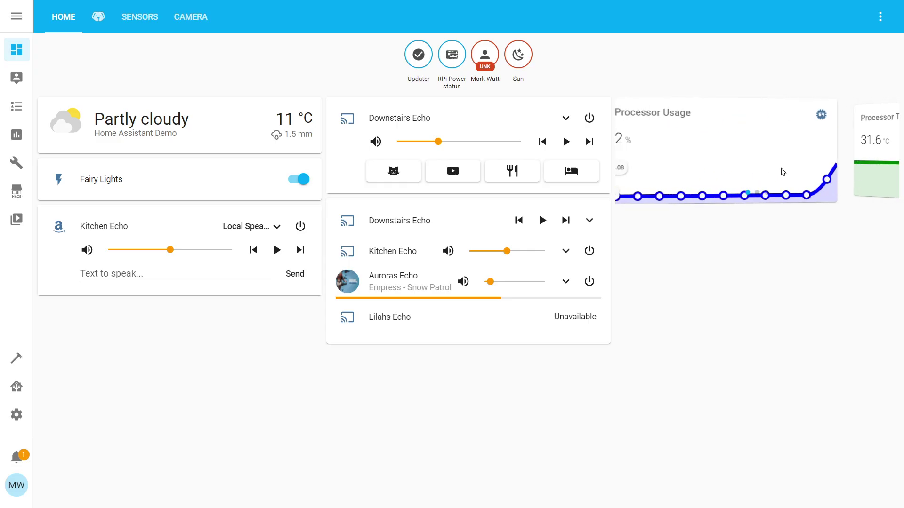
{"action": "left_click_drag", "start_coordinate": [783, 179], "coordinate": [899, 179]}
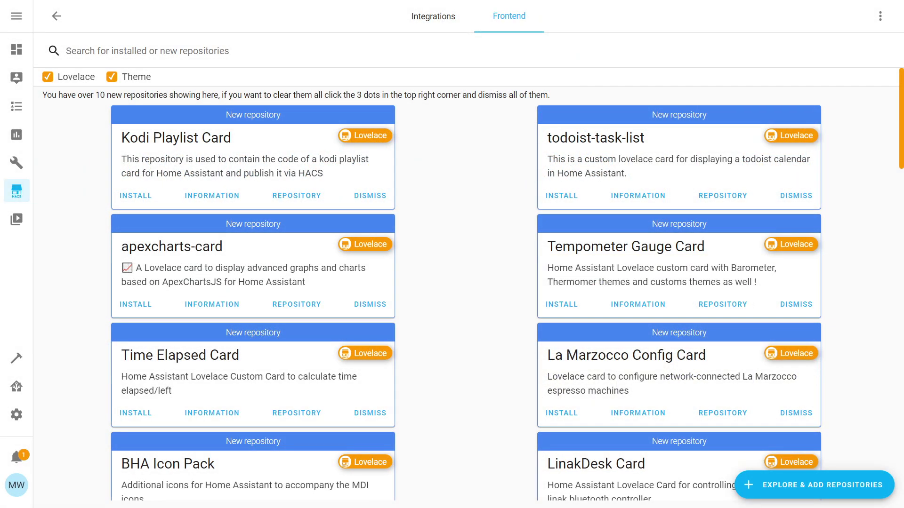
Search the HACS frontend repositories for "banner", install Banner Card version 0.13.0 and reload the browser
{"action": "left_click", "coordinate": [844, 491]}
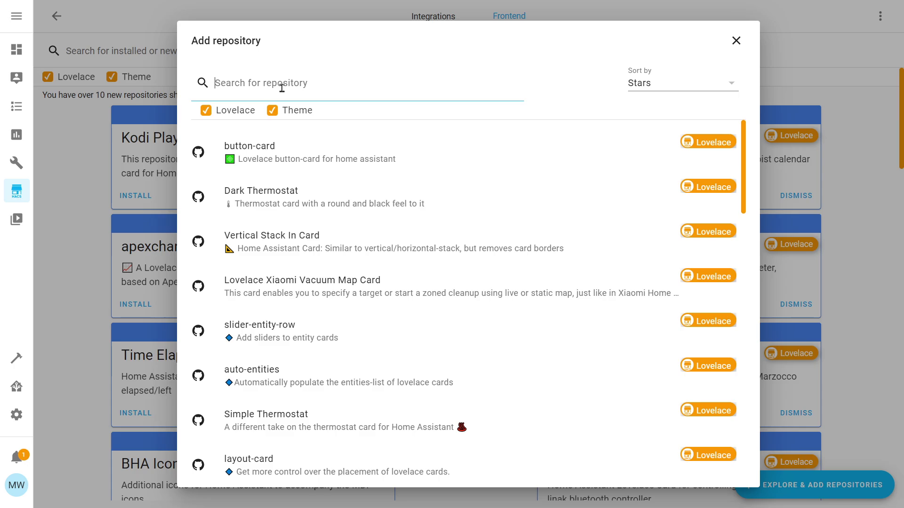
{"action": "type", "text": "banner"}
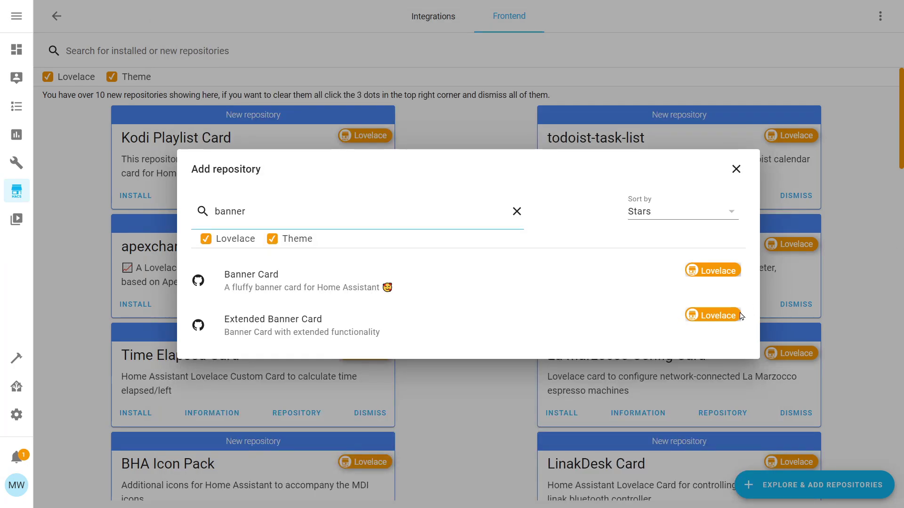
{"action": "left_click", "coordinate": [293, 283]}
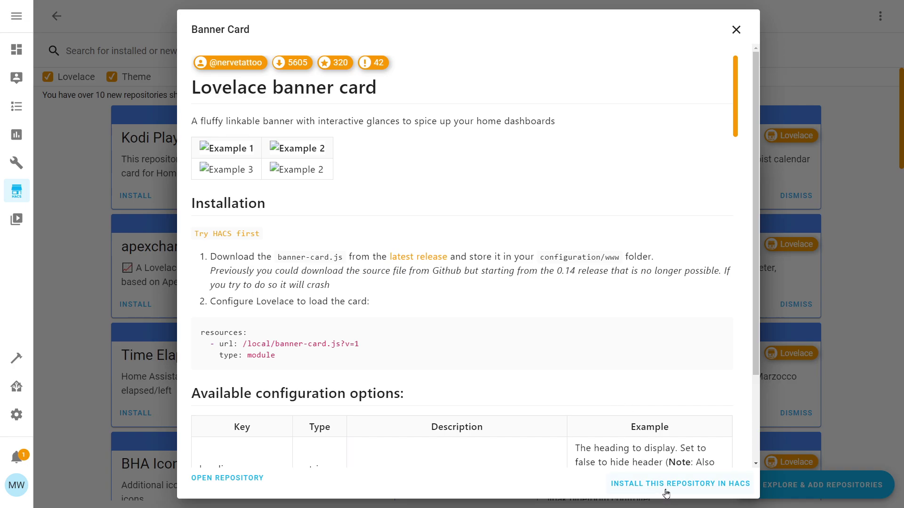
{"action": "left_click", "coordinate": [666, 490]}
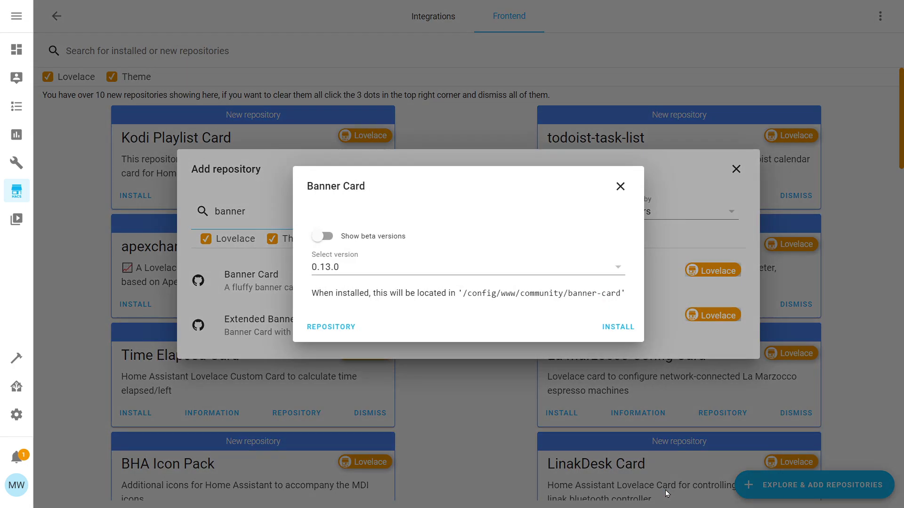
{"action": "left_click", "coordinate": [630, 328]}
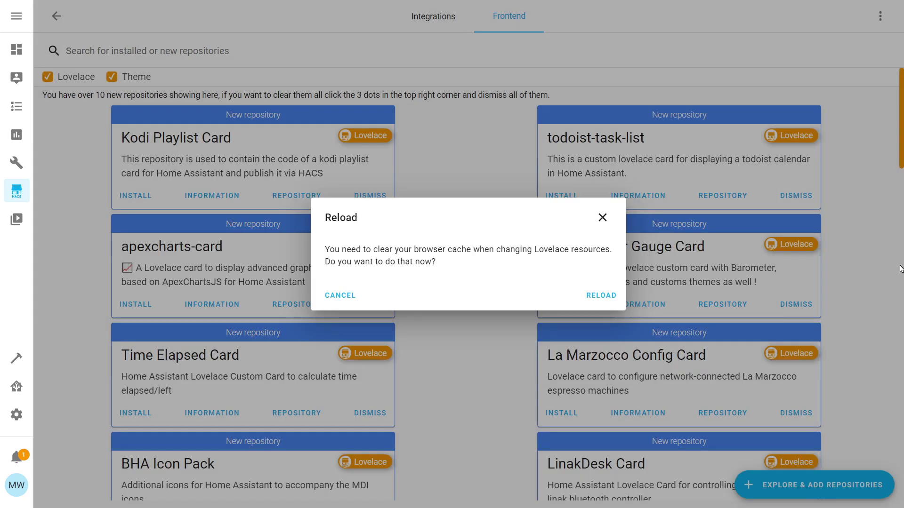
{"action": "left_click", "coordinate": [585, 296]}
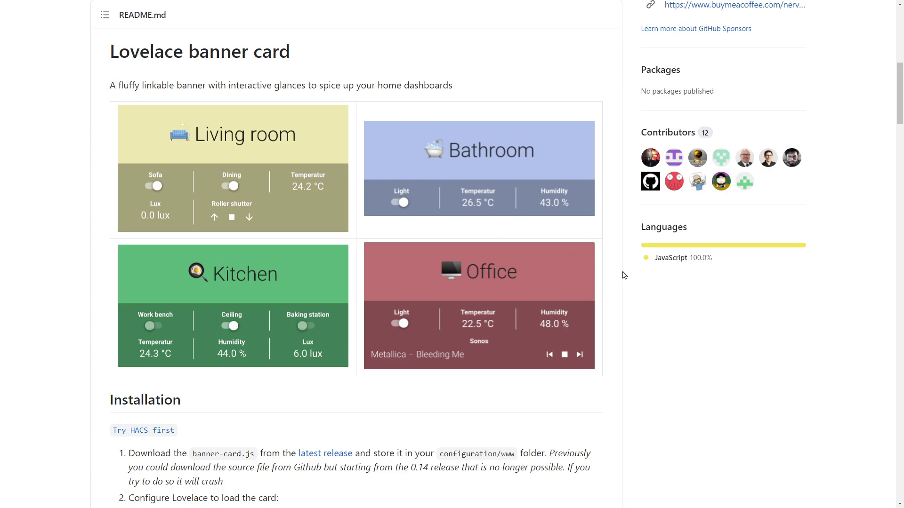
Read through the Lovelace banner card README, covering its example cards, installation instructions and configuration options table
{"action": "scroll", "coordinate": [676, 288], "scroll_direction": "down", "scroll_amount": 2}
{"action": "scroll", "coordinate": [677, 291], "scroll_direction": "down", "scroll_amount": 5}
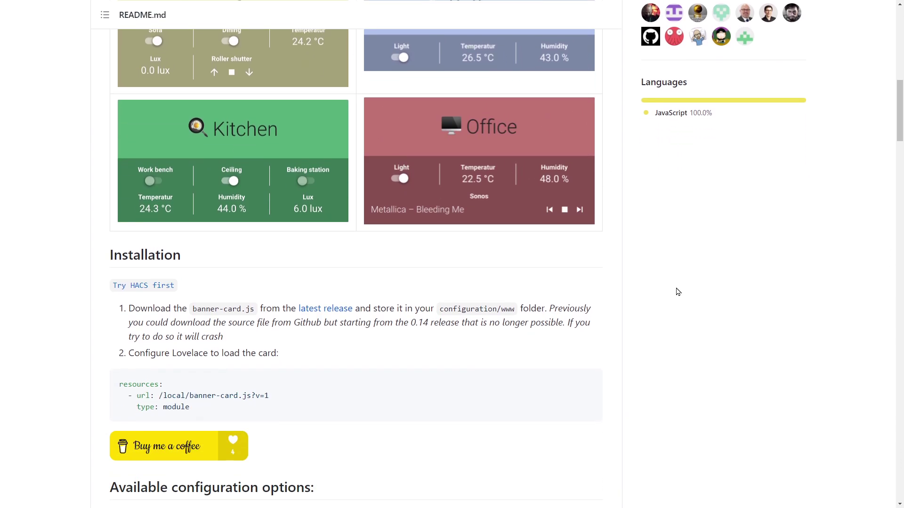
{"action": "scroll", "coordinate": [676, 292], "scroll_direction": "down", "scroll_amount": 6}
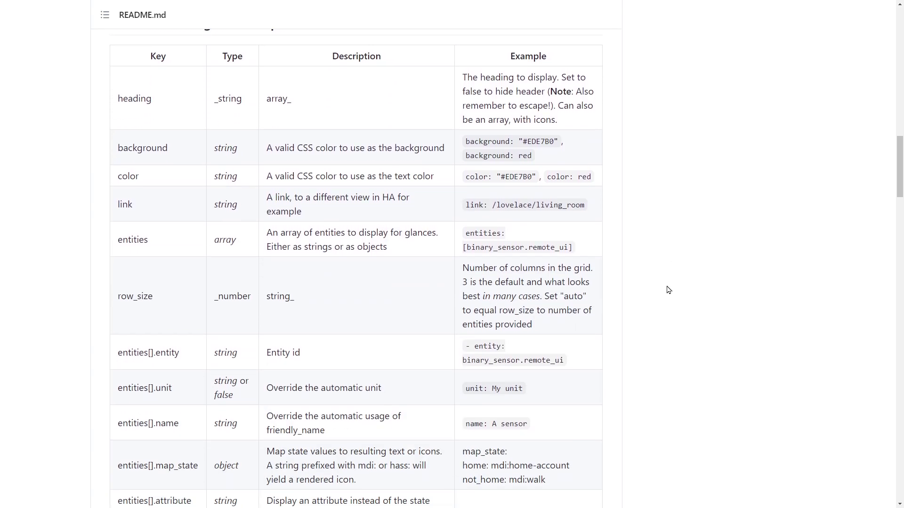
{"action": "scroll", "coordinate": [667, 288], "scroll_direction": "down", "scroll_amount": 3}
{"action": "scroll", "coordinate": [667, 288], "scroll_direction": "down", "scroll_amount": 5}
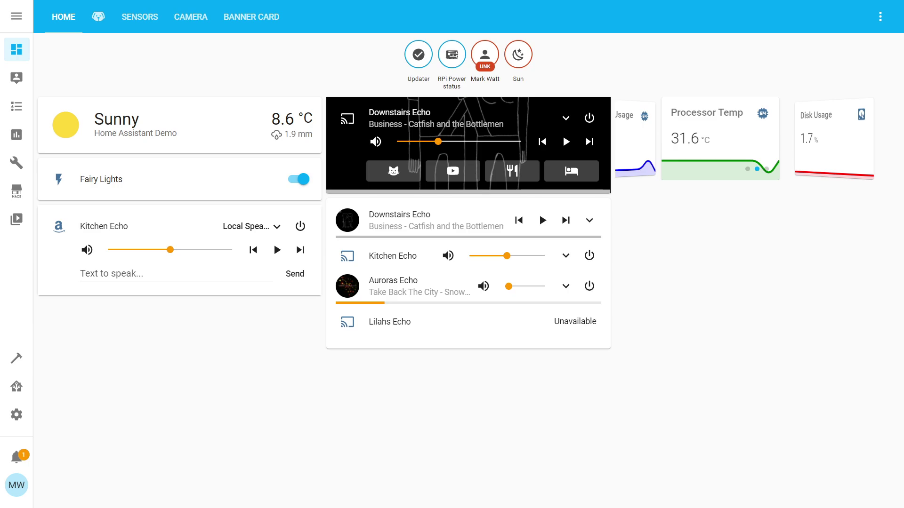
Put the Home dashboard into edit mode and add a Custom: Banner Card to the Home view
{"action": "left_click", "coordinate": [880, 19]}
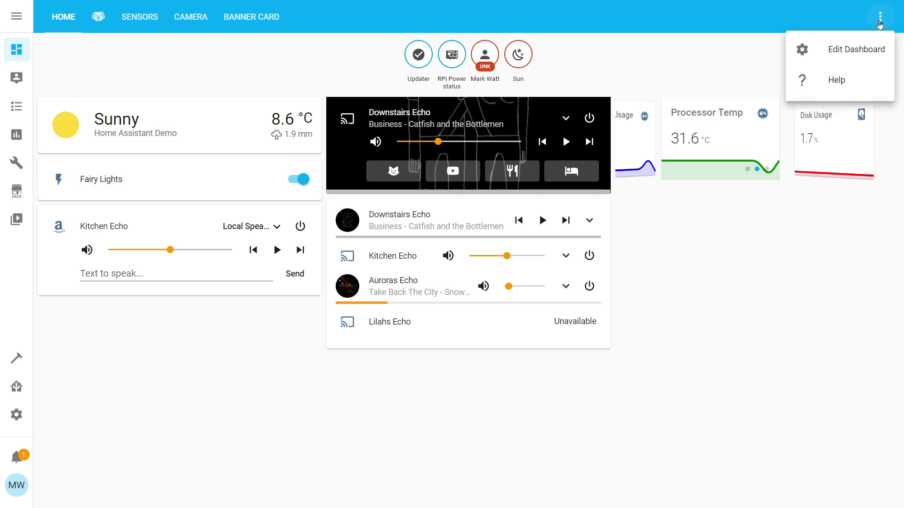
{"action": "left_click", "coordinate": [848, 52]}
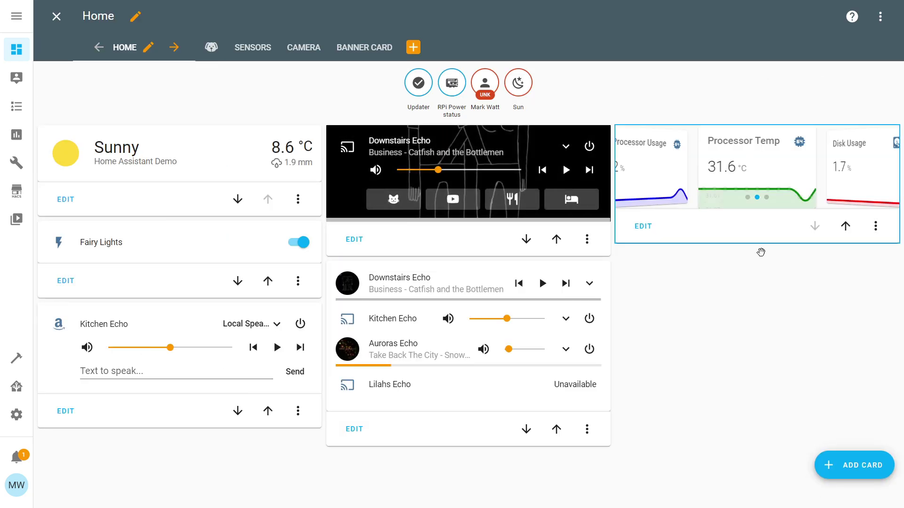
{"action": "left_click", "coordinate": [859, 479]}
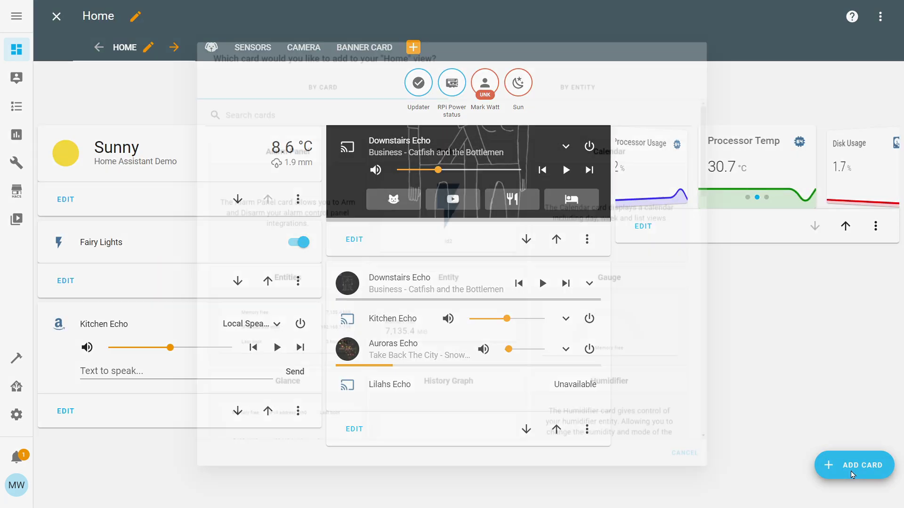
{"action": "scroll", "coordinate": [524, 197], "scroll_direction": "down", "scroll_amount": 12}
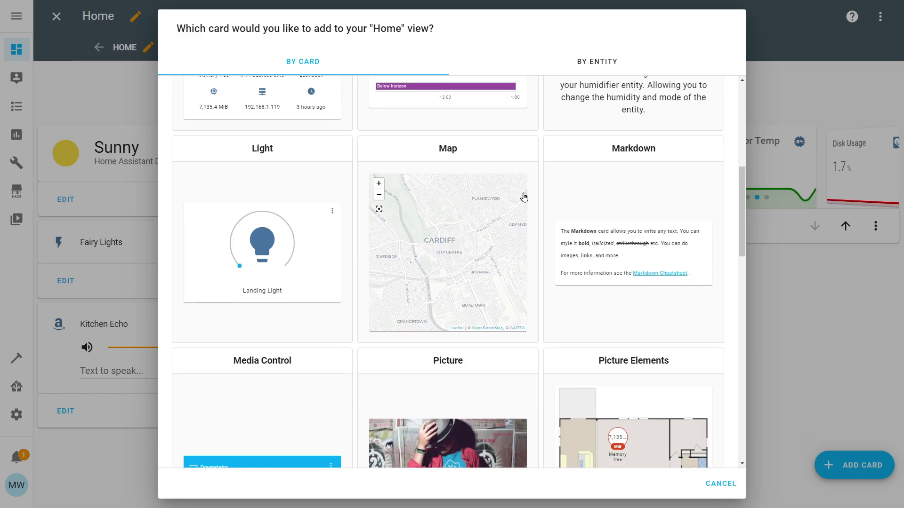
{"action": "scroll", "coordinate": [524, 196], "scroll_direction": "down", "scroll_amount": 10}
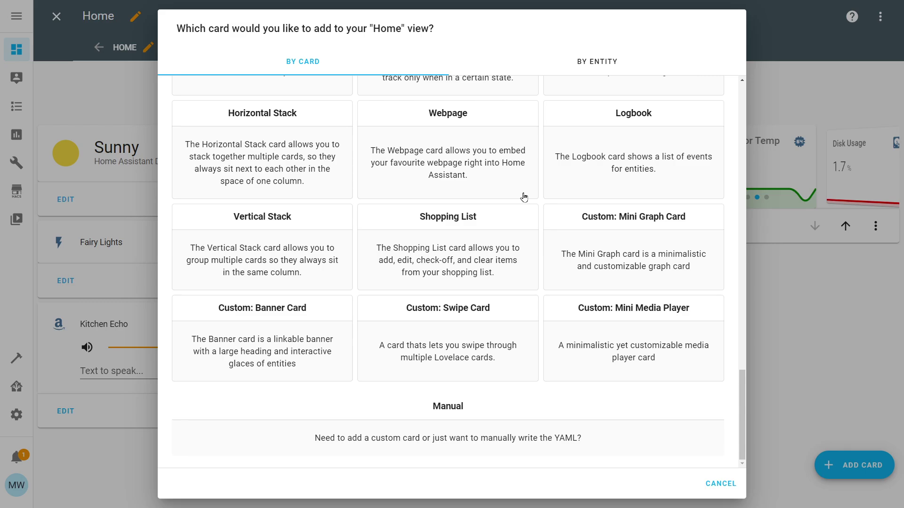
{"action": "left_click", "coordinate": [261, 340]}
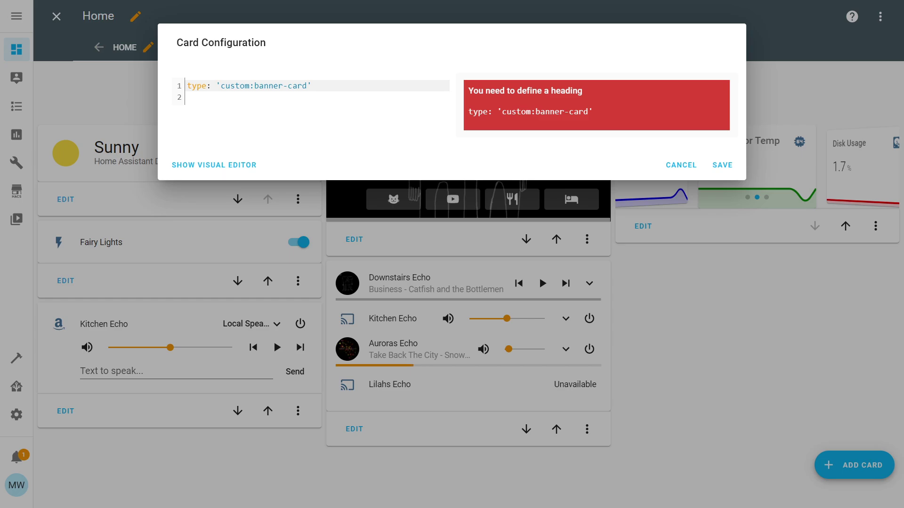
Configure the banner with icon mdi:server, heading HA Monitor, background #B0C2ED, link /lovelace/banner-card and processor usage, temperature and disk usage entities, and finish dashboard editing
{"action": "left_click", "coordinate": [321, 104]}
{"action": "key", "text": "ctrl+a"}
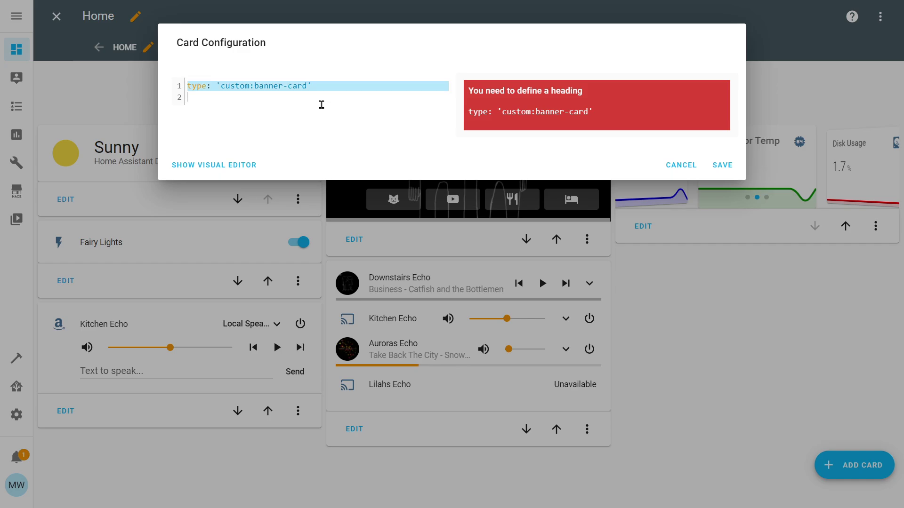
{"action": "type", "text": "type: 'custom:banner-card' heading:   - 'mdi:server'   - HA Monitor background: '#B0C2ED' link: /lovelace/banner-card entities:   - entity: sensor.processor_use_percent     name: Processor Usage   - entity: sensor.processor_temperature     name: Processor Temp   - entity: sensor.disk_use_percent_home     name: Disk Usage"}
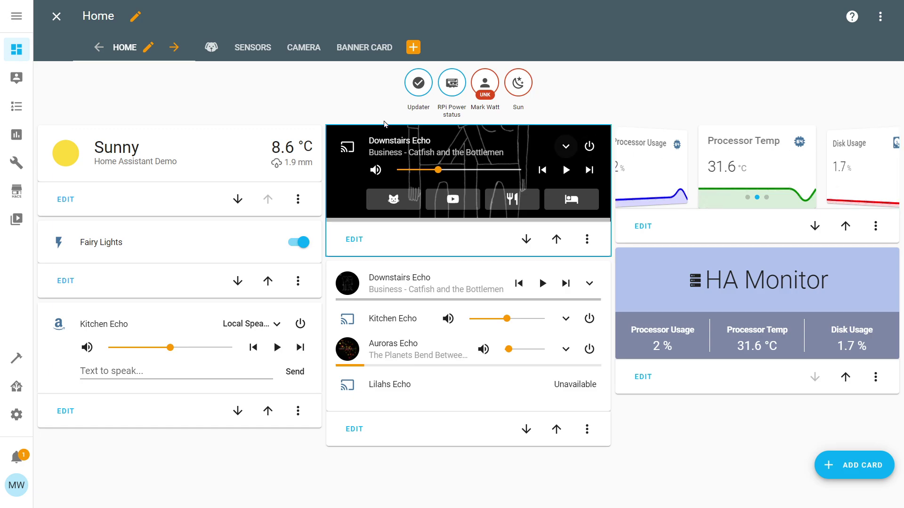
{"action": "left_click", "coordinate": [56, 18]}
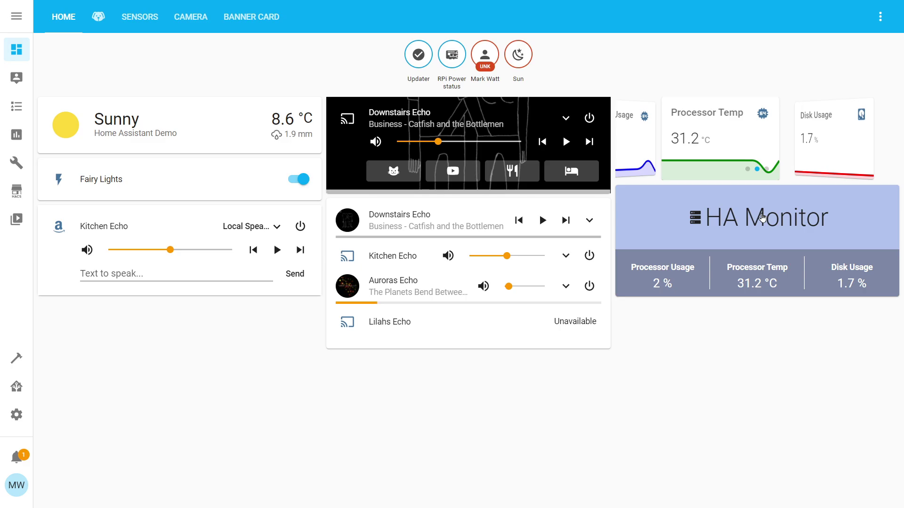
Follow the HA Monitor banner's link and examine the background URL in the Image background card's YAML
{"action": "left_click", "coordinate": [762, 217]}
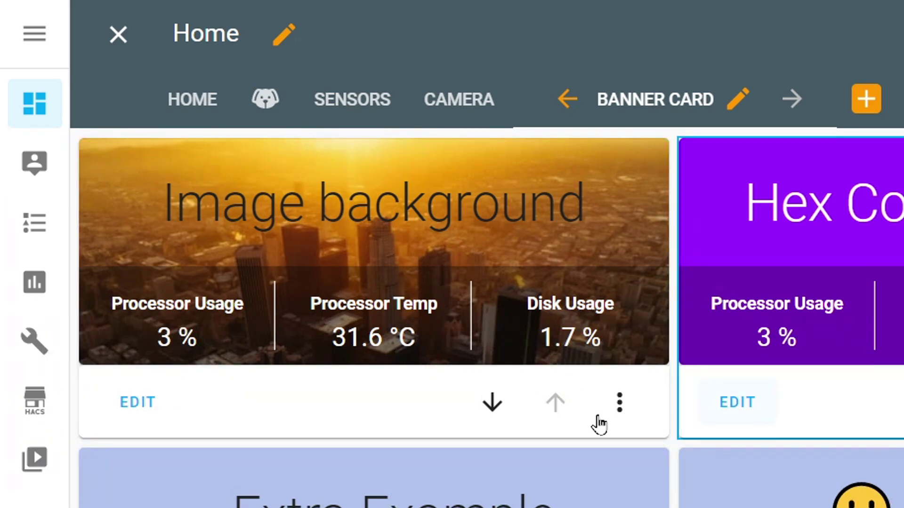
{"action": "left_click", "coordinate": [134, 402]}
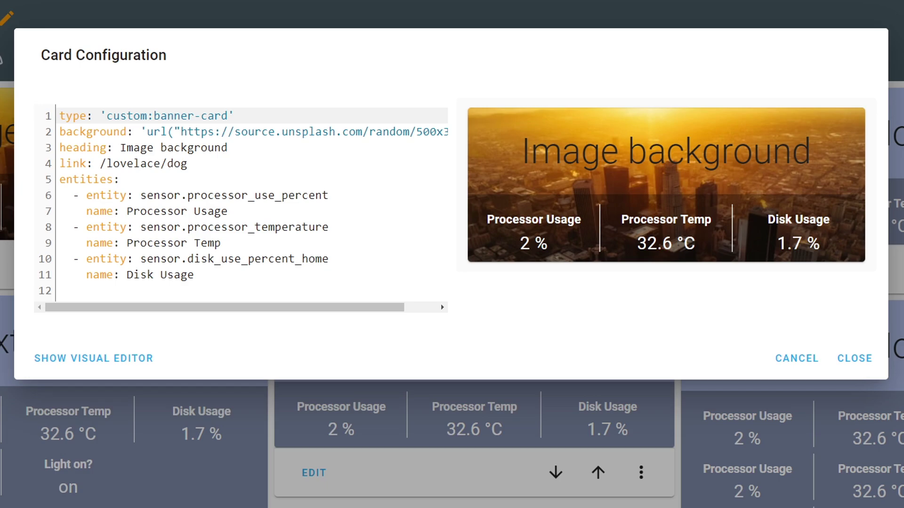
{"action": "left_click_drag", "start_coordinate": [329, 307], "coordinate": [359, 307]}
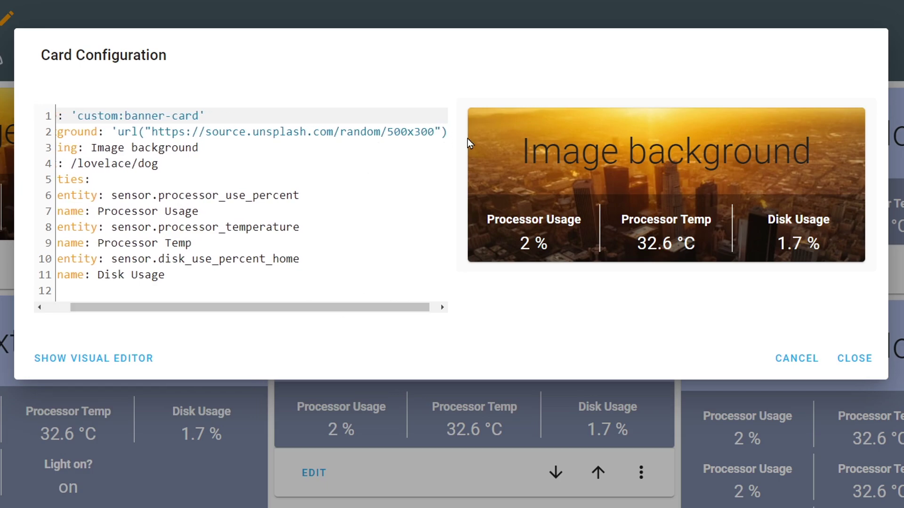
{"action": "key", "text": "Escape"}
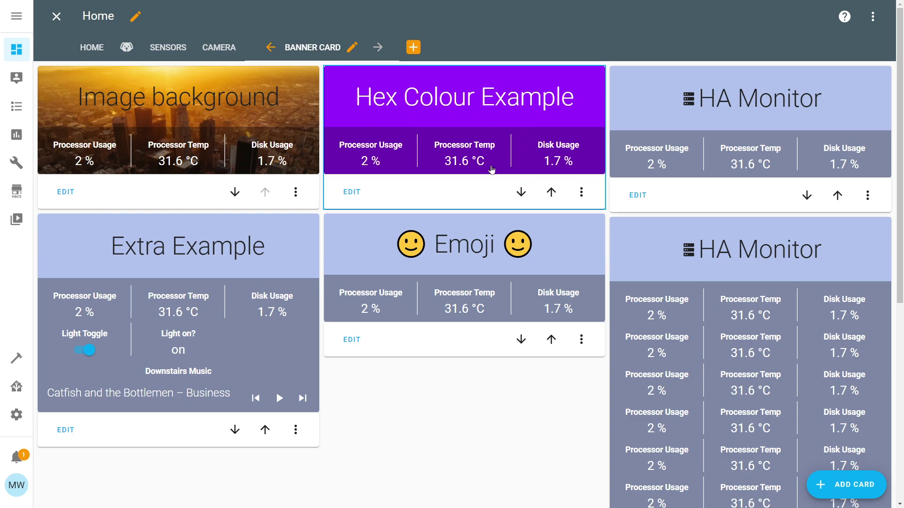
Set the Hex Colour Example card's background to the blue rgb(0, 102, 255) picked in the W3Schools HTML Color Picker
{"action": "left_click", "coordinate": [345, 195]}
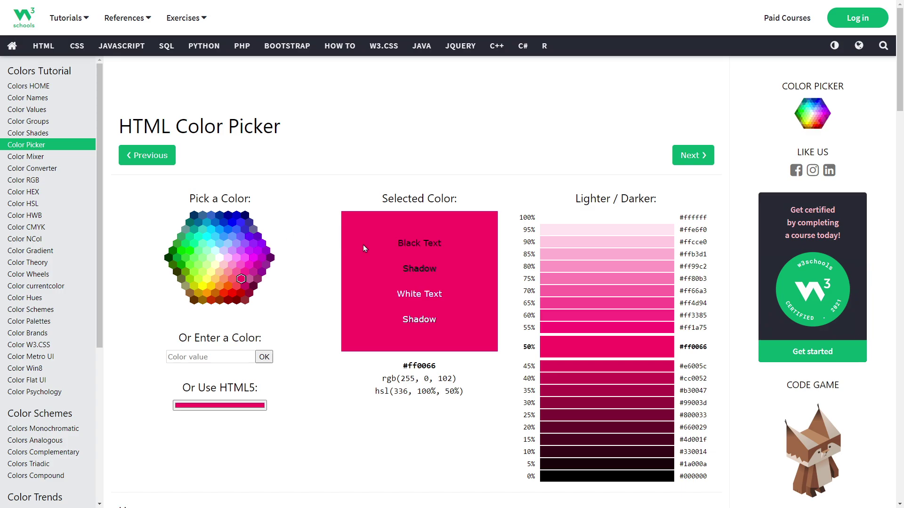
{"action": "left_click", "coordinate": [228, 231]}
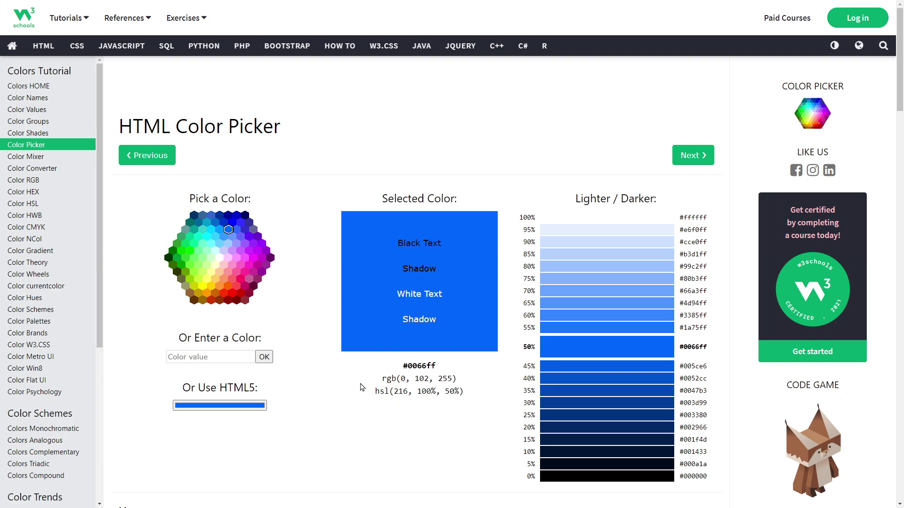
{"action": "left_click_drag", "start_coordinate": [381, 381], "coordinate": [464, 383]}
{"action": "key", "text": "ctrl+c"}
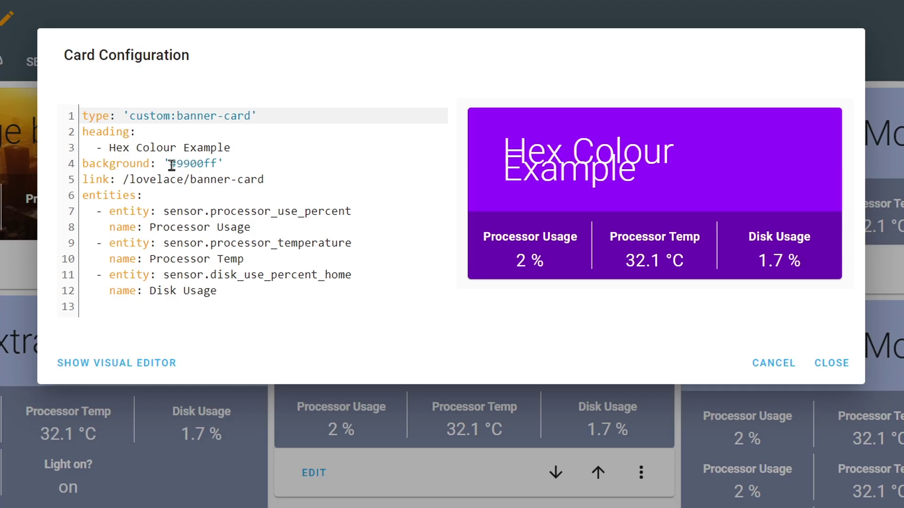
{"action": "left_click_drag", "start_coordinate": [169, 164], "coordinate": [219, 166]}
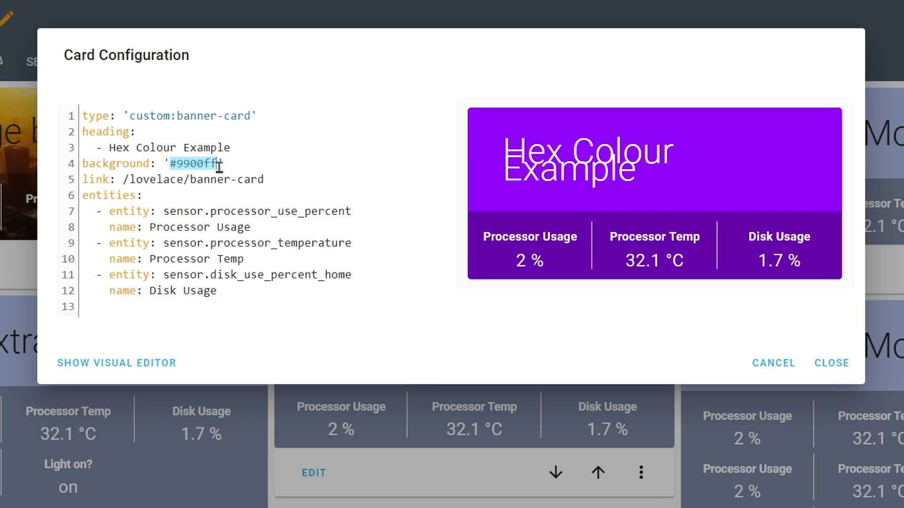
{"action": "key", "text": "ctrl+v"}
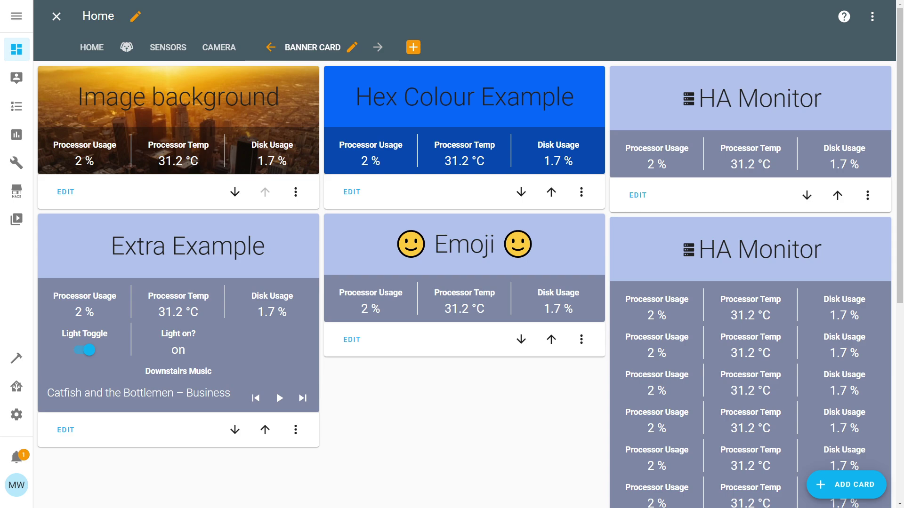
Remove the 'mdi:server' icon line from the heading of the upper HA Monitor banner card
{"action": "left_click", "coordinate": [646, 200]}
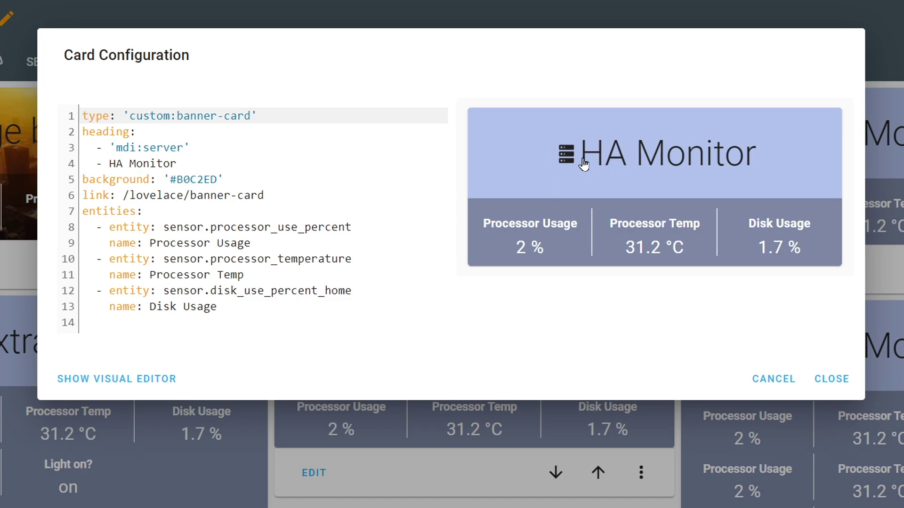
{"action": "left_click_drag", "start_coordinate": [213, 149], "coordinate": [63, 152]}
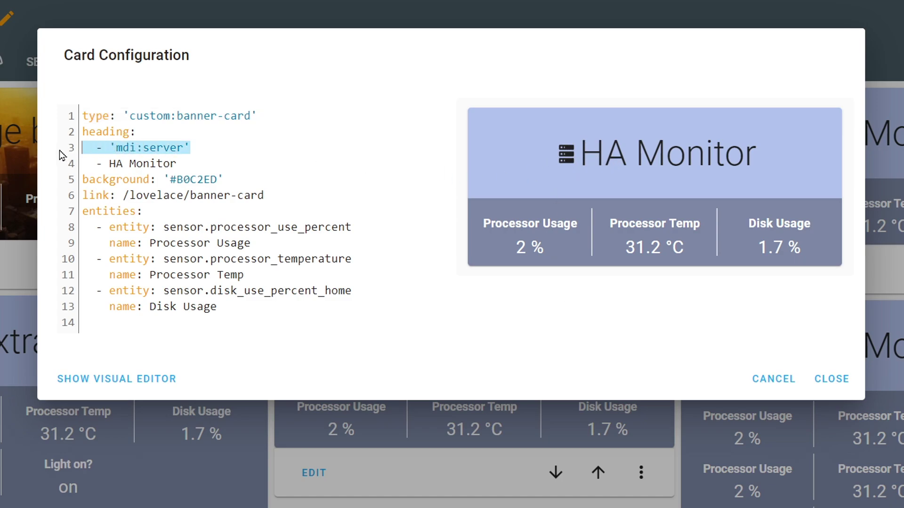
{"action": "key", "text": "BackSpace"}
{"action": "key", "text": "BackSpace"}
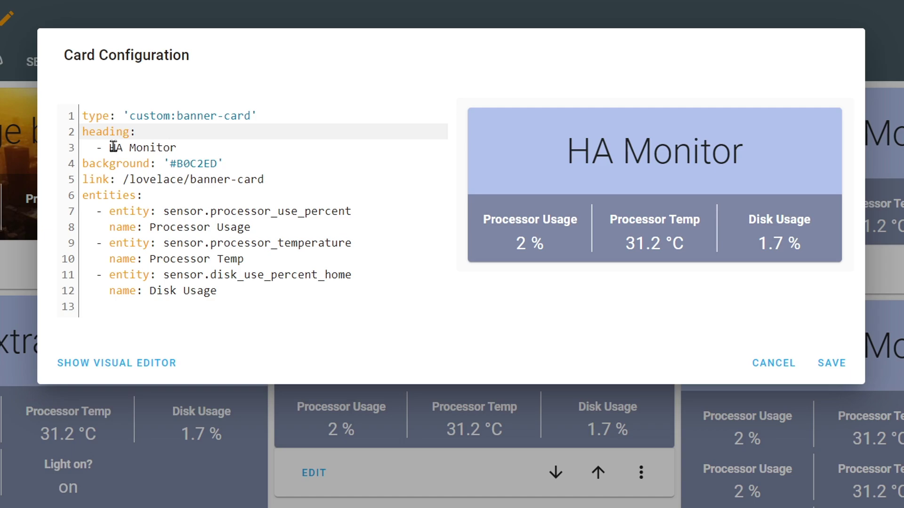
Add a 🥳 emoji before and after HA Monitor in the banner card's heading and save the card
{"action": "left_click", "coordinate": [111, 147]}
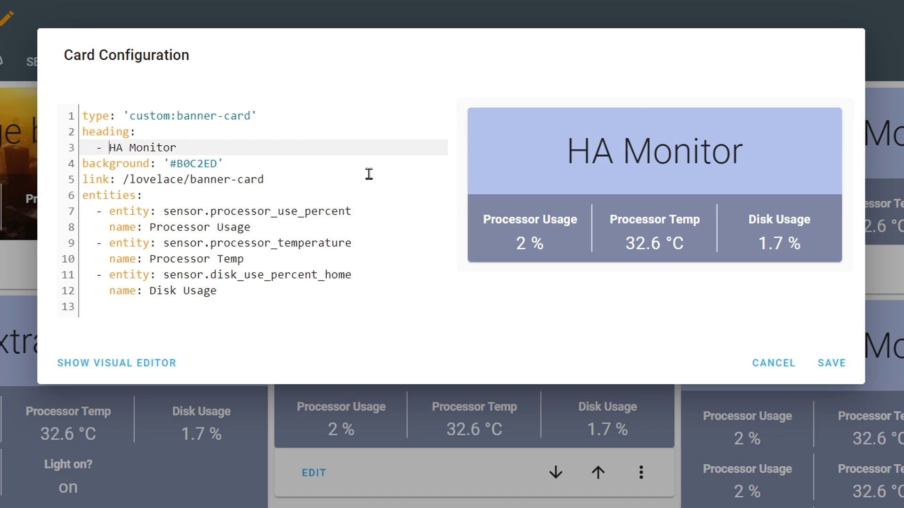
{"action": "type", "text": "🥳"}
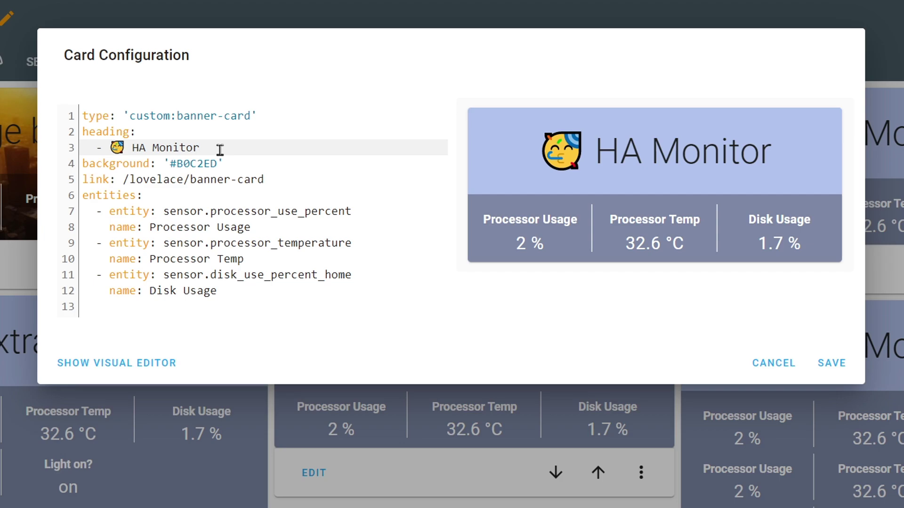
{"action": "type", "text": "🥳"}
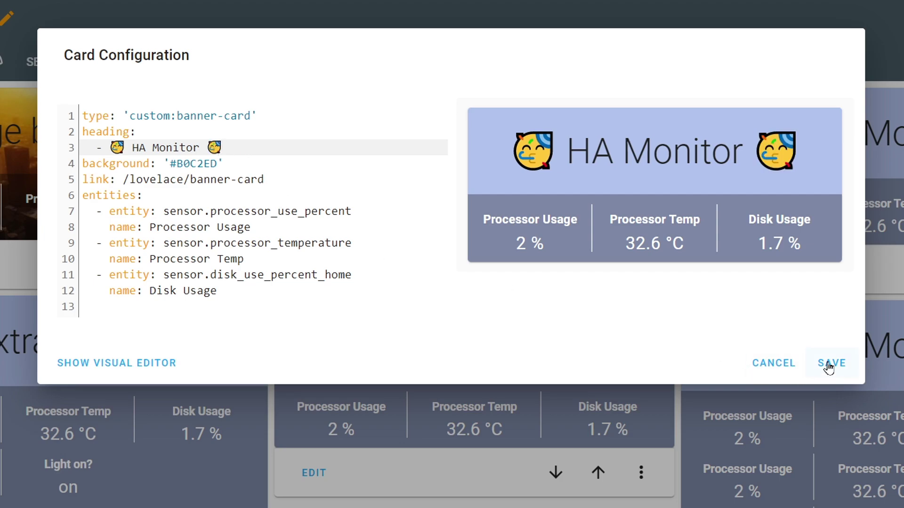
{"action": "left_click", "coordinate": [830, 363]}
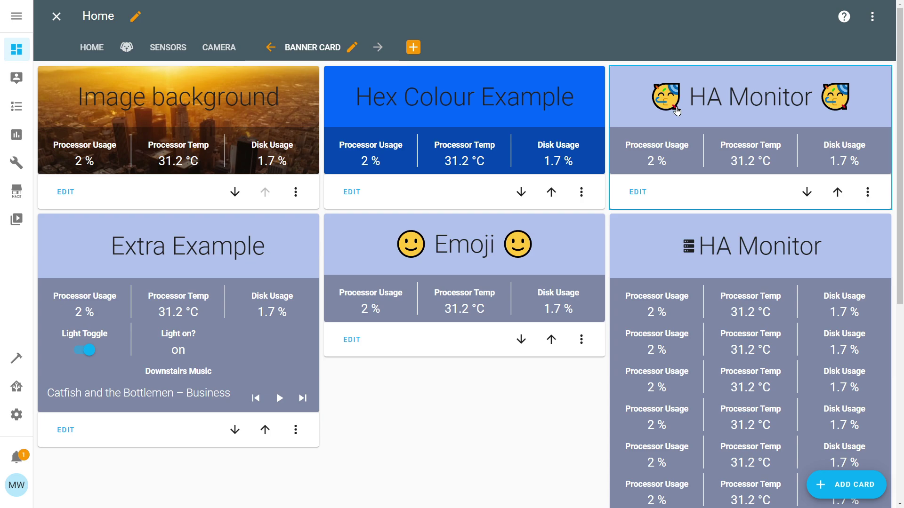
Examine the emoji heading in the saved card's YAML and the entities list of the long HA Monitor card
{"action": "left_click", "coordinate": [637, 193]}
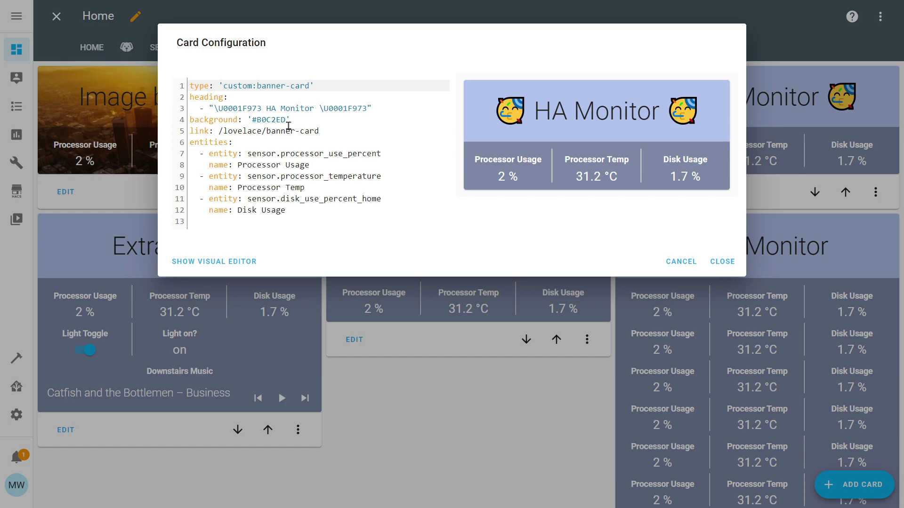
{"action": "left_click", "coordinate": [722, 261]}
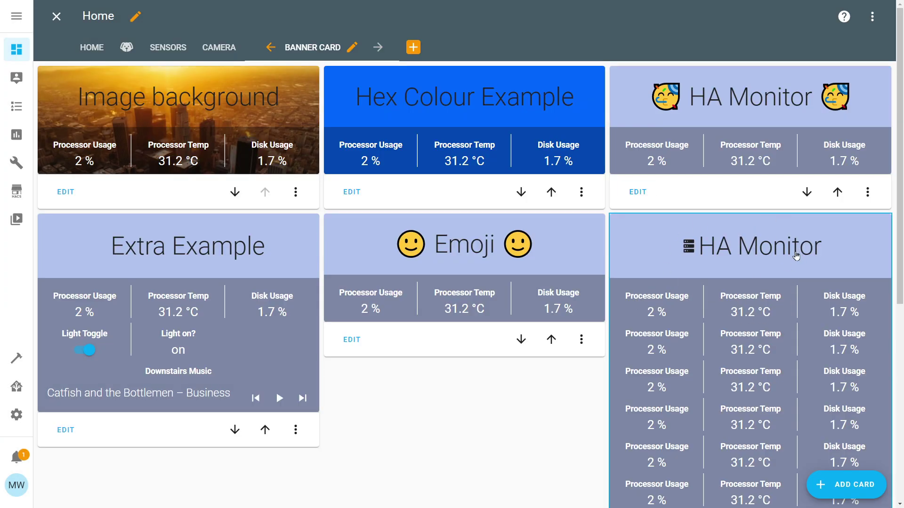
{"action": "scroll", "coordinate": [678, 243], "scroll_direction": "down", "scroll_amount": 3}
{"action": "scroll", "coordinate": [678, 242], "scroll_direction": "down", "scroll_amount": 3}
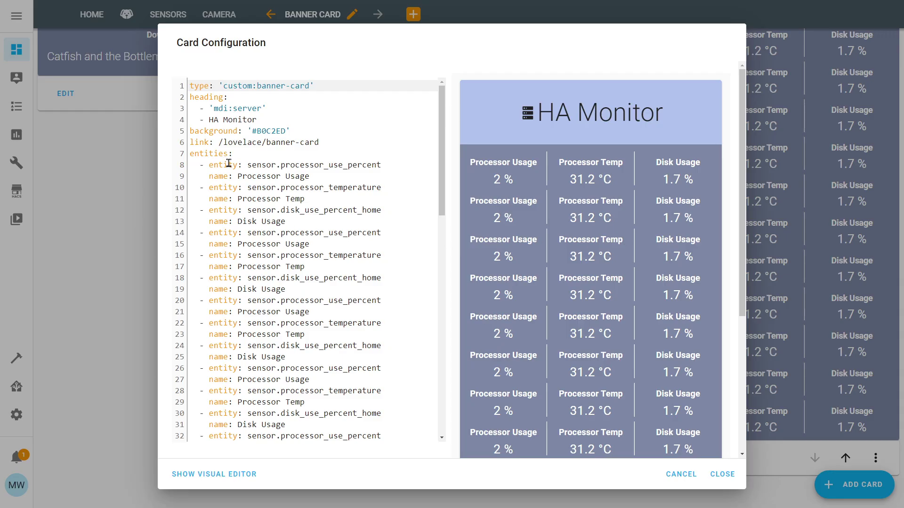
{"action": "scroll", "coordinate": [230, 166], "scroll_direction": "down", "scroll_amount": 5}
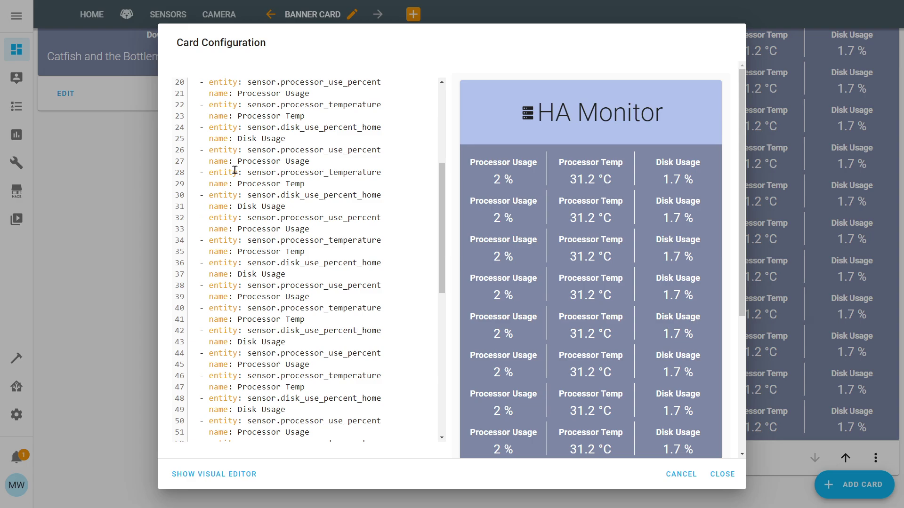
{"action": "scroll", "coordinate": [234, 170], "scroll_direction": "down", "scroll_amount": 5}
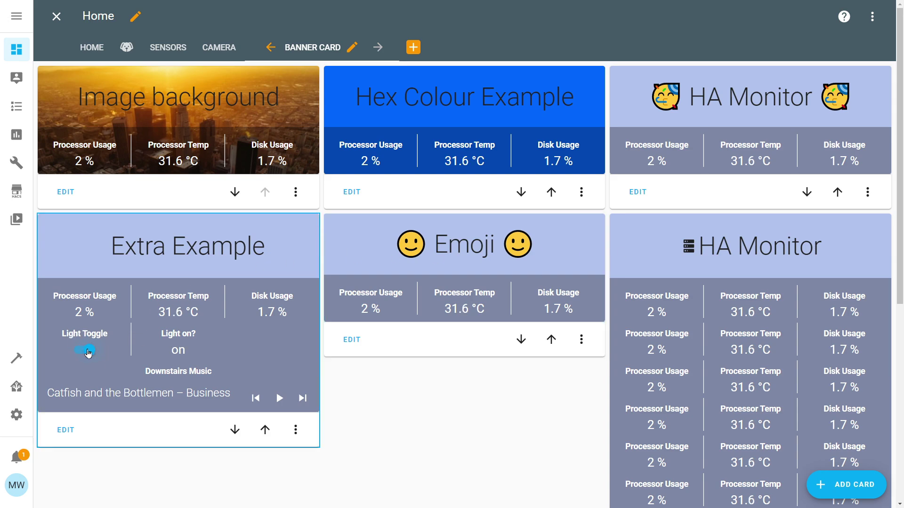
Switch off the Light Toggle in the Extra Example banner card and open that card's configuration
{"action": "left_click", "coordinate": [88, 353]}
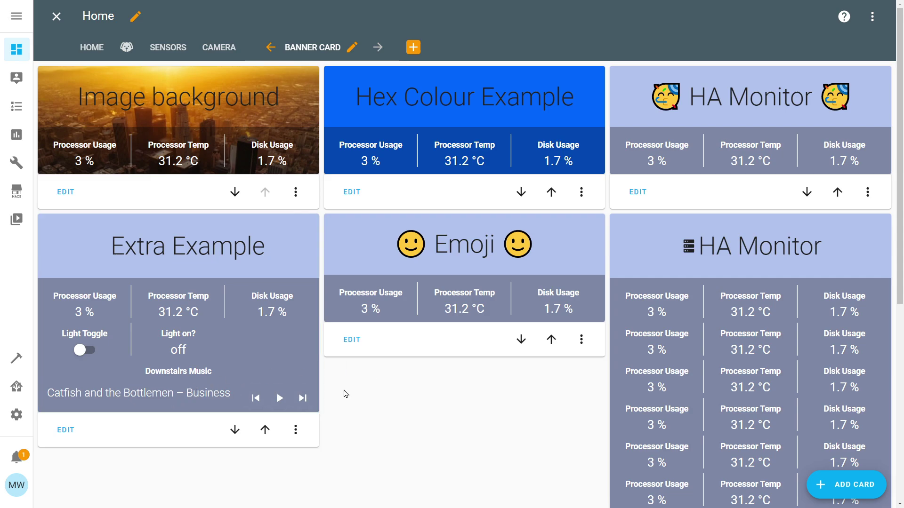
{"action": "left_click", "coordinate": [58, 431]}
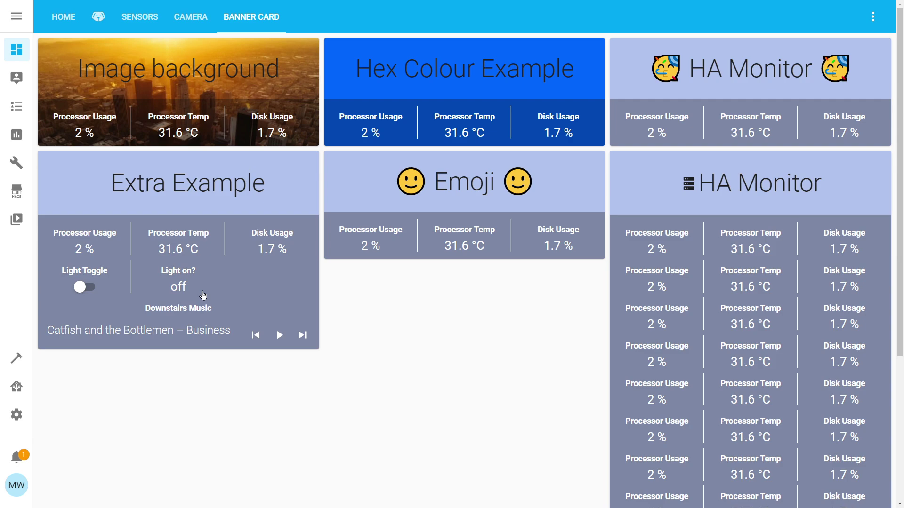
View the Processor Temp and Downstairs Music entity details from the Extra Example card and close them
{"action": "left_click", "coordinate": [181, 233]}
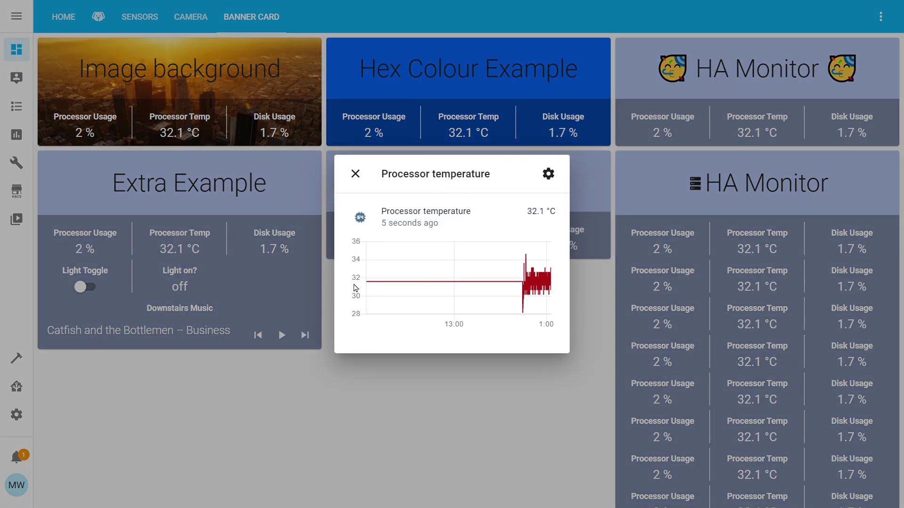
{"action": "left_click", "coordinate": [355, 174]}
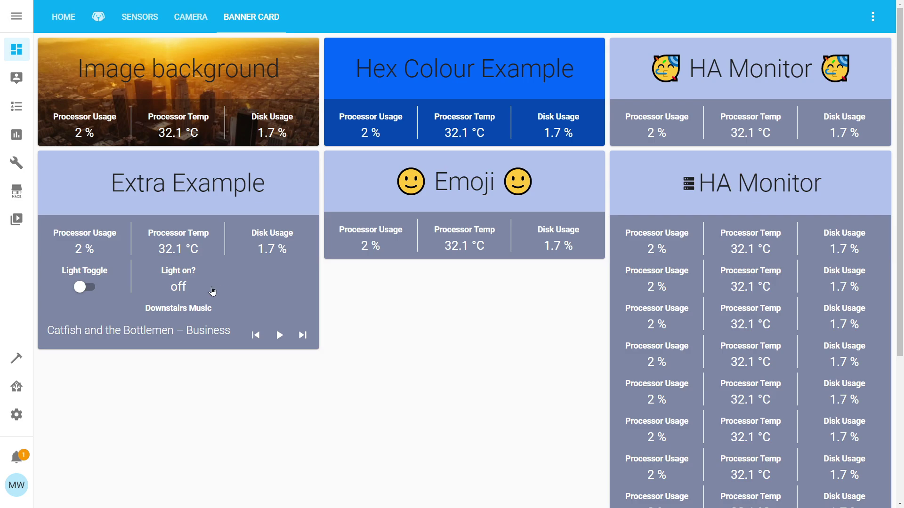
{"action": "left_click", "coordinate": [168, 310]}
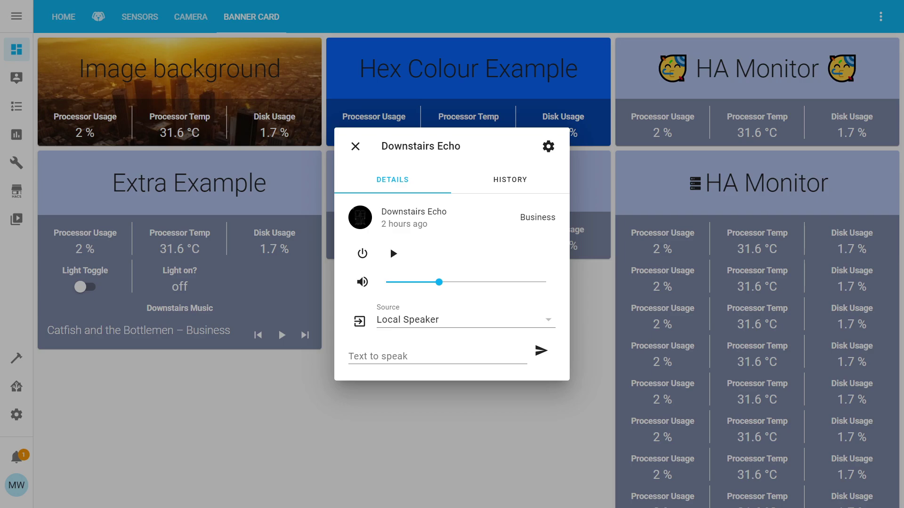
{"action": "key", "text": "Escape"}
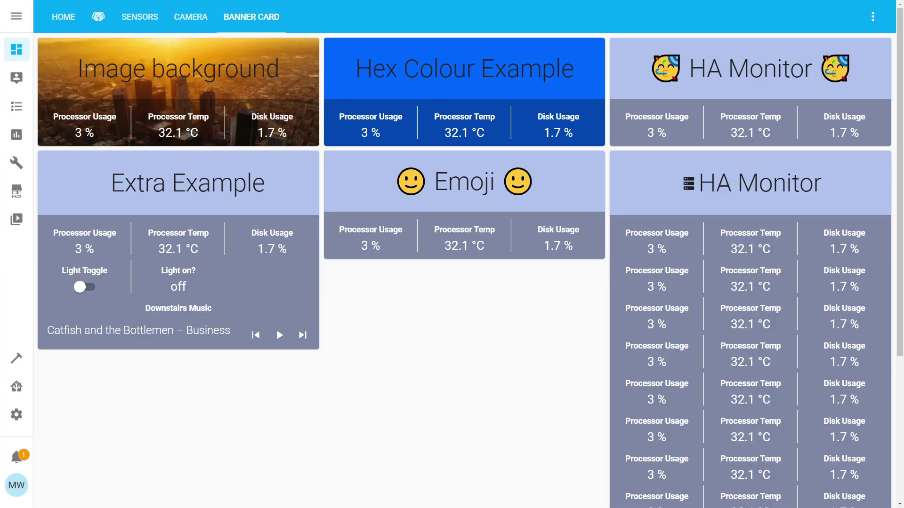